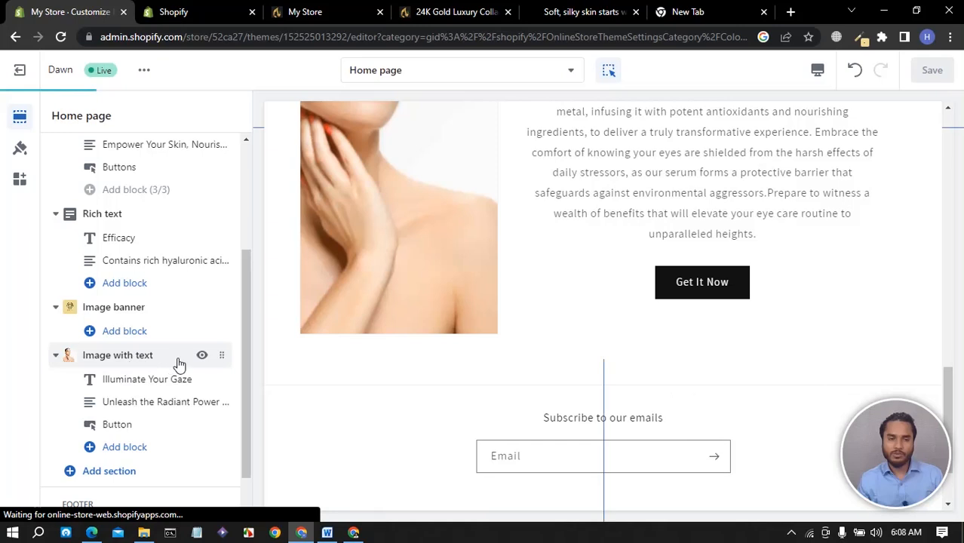
# - Add a second Image with text section to the home page template, below the "Illuminate Your Gaze" section
pyautogui.click(110, 472)
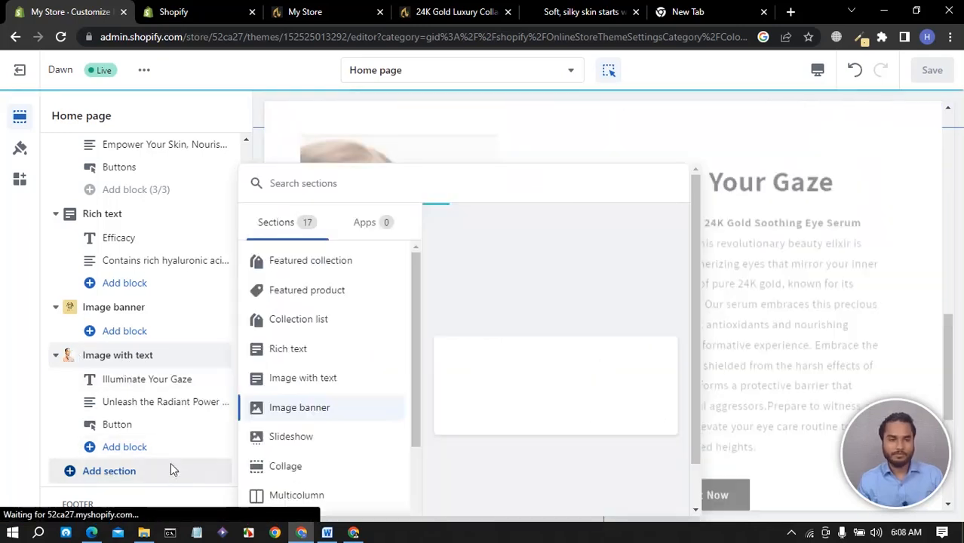
pyautogui.scroll(-3, 273, 339)
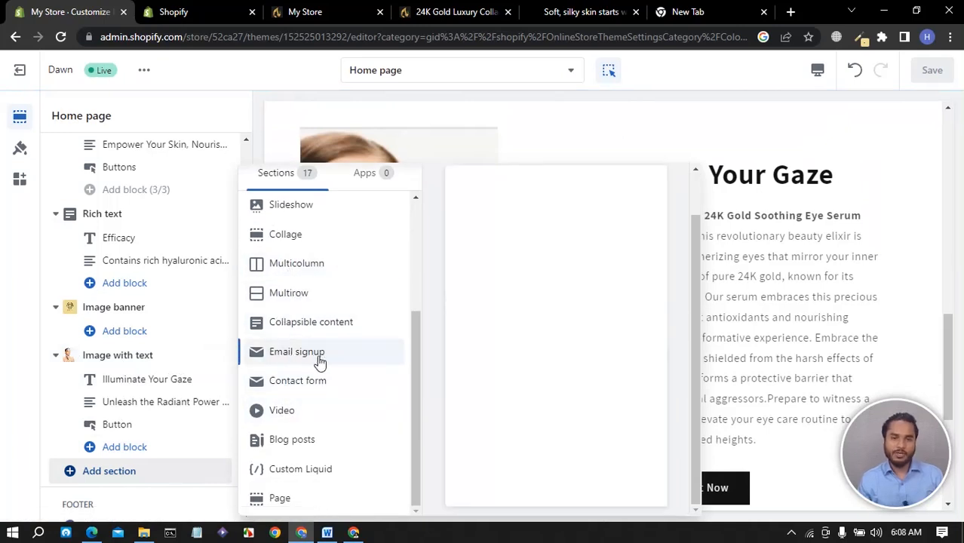
pyautogui.scroll(3, 301, 420)
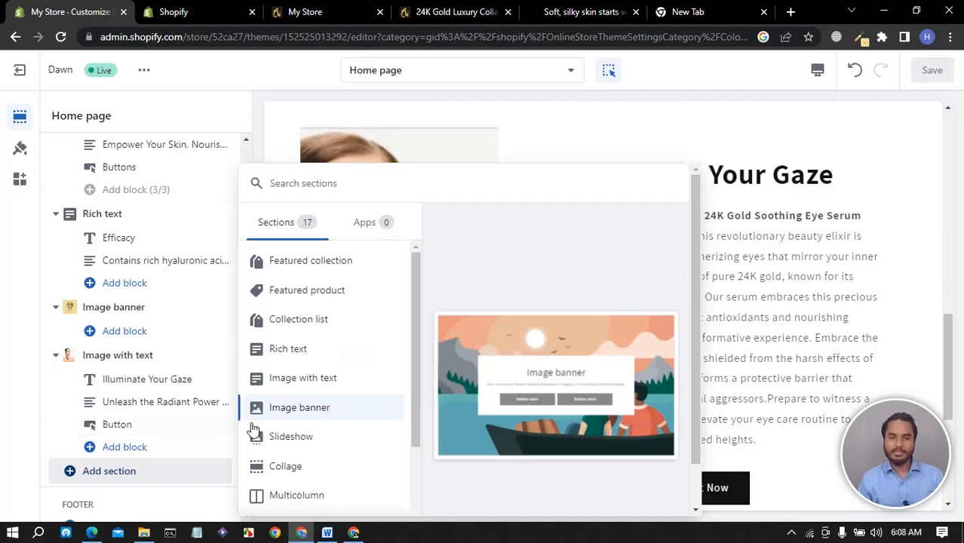
pyautogui.click(262, 388)
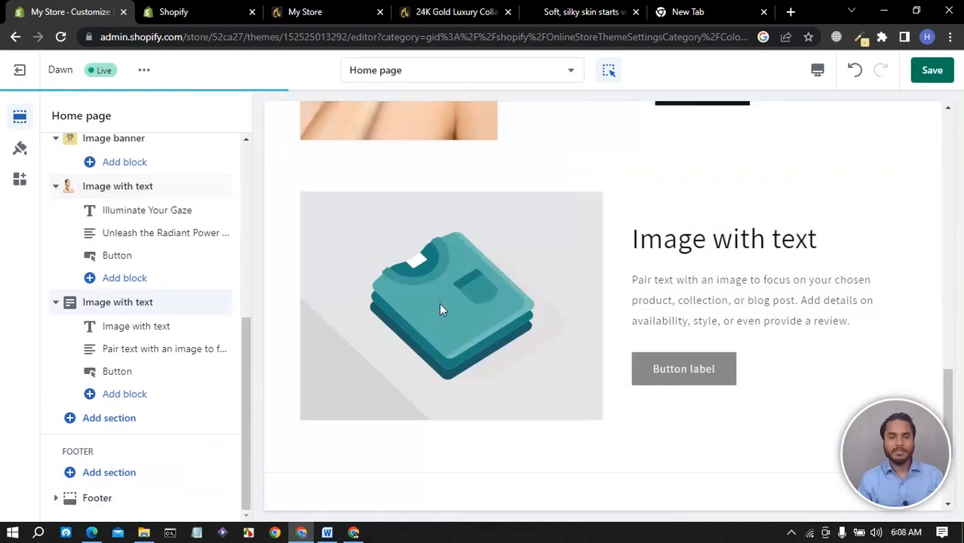
pyautogui.scroll(5, 440, 220)
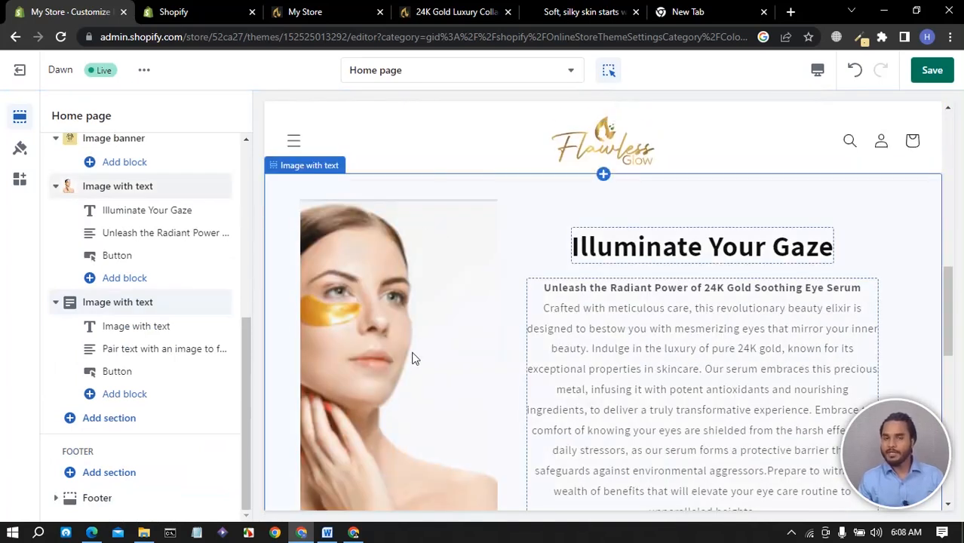
pyautogui.scroll(-5, 422, 347)
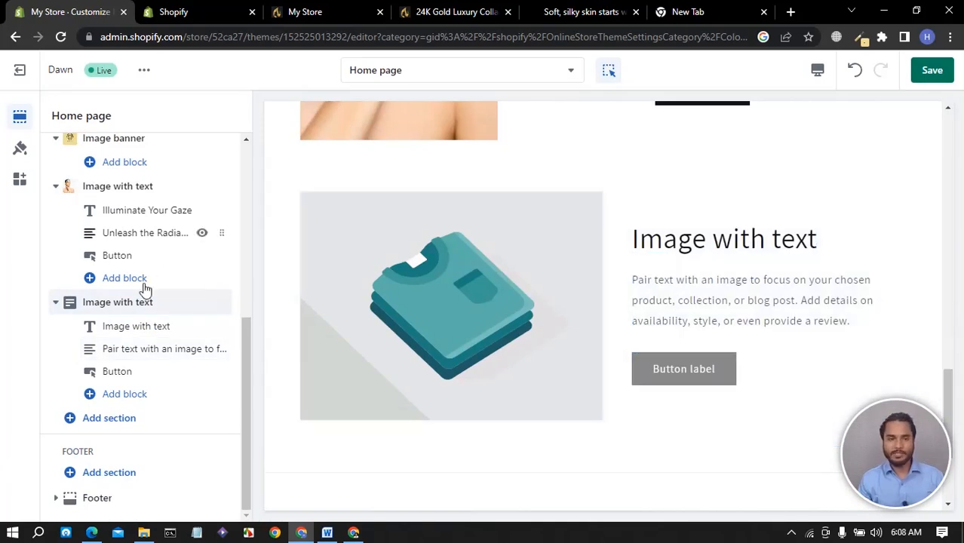
# - Set the new Image with text section's desktop image placement to Image second
pyautogui.click(113, 305)
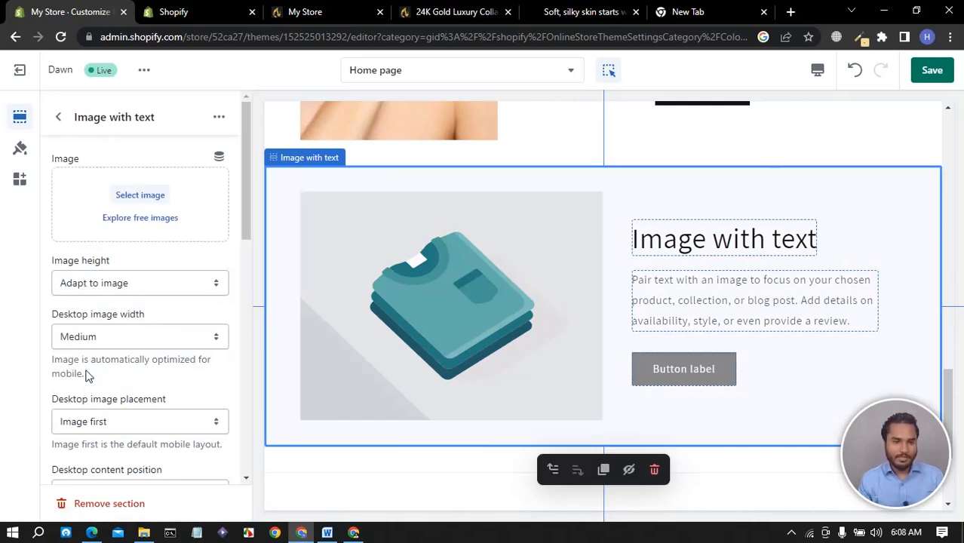
pyautogui.click(81, 425)
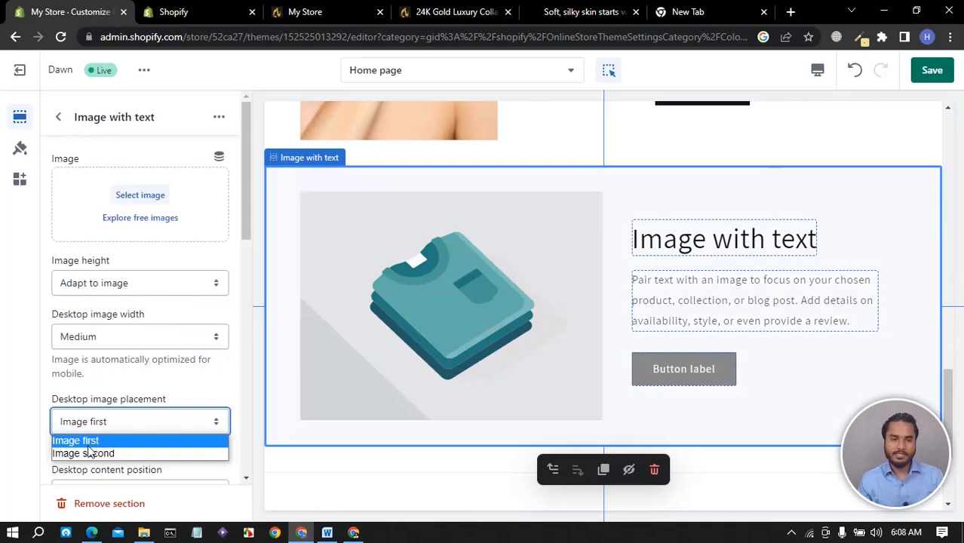
pyautogui.press('Escape')
pyautogui.press('Down')
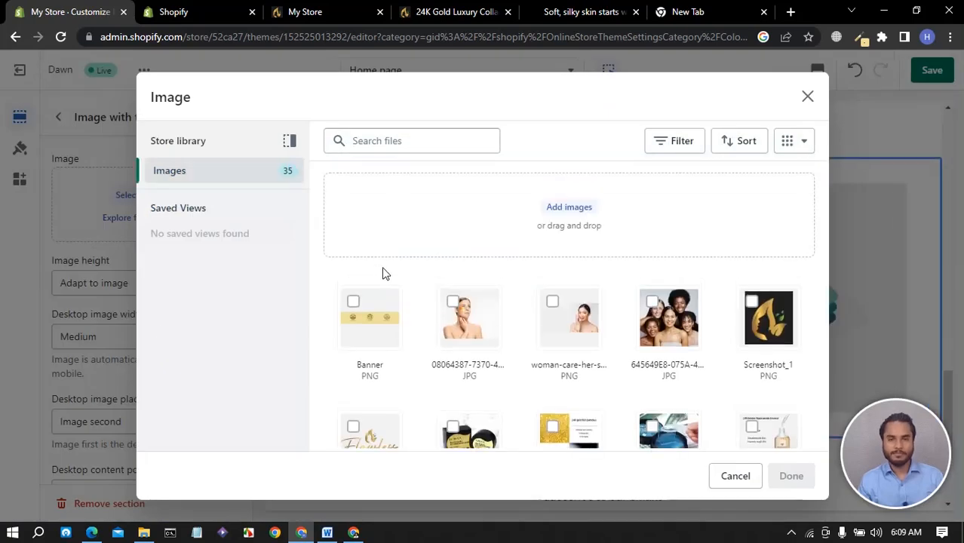
pyautogui.click(594, 209)
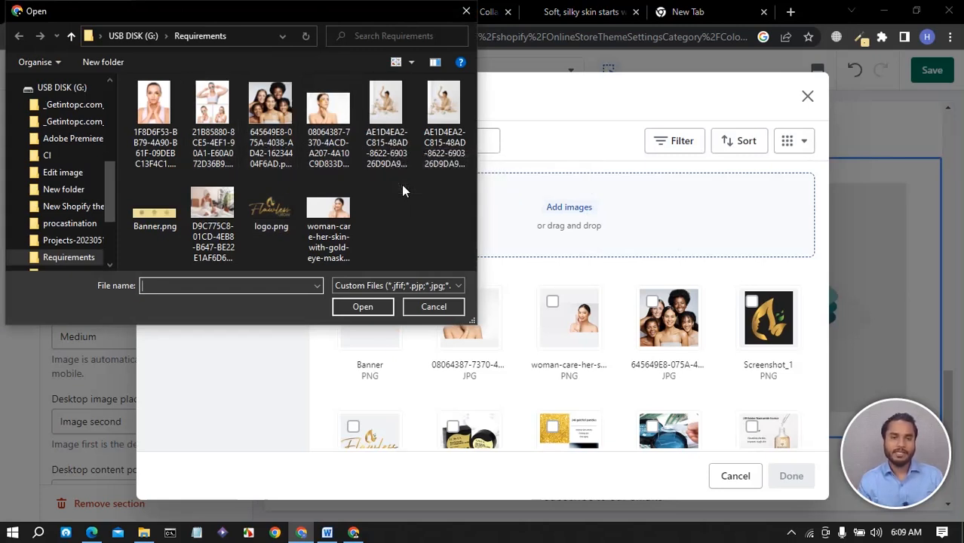
pyautogui.click(391, 127)
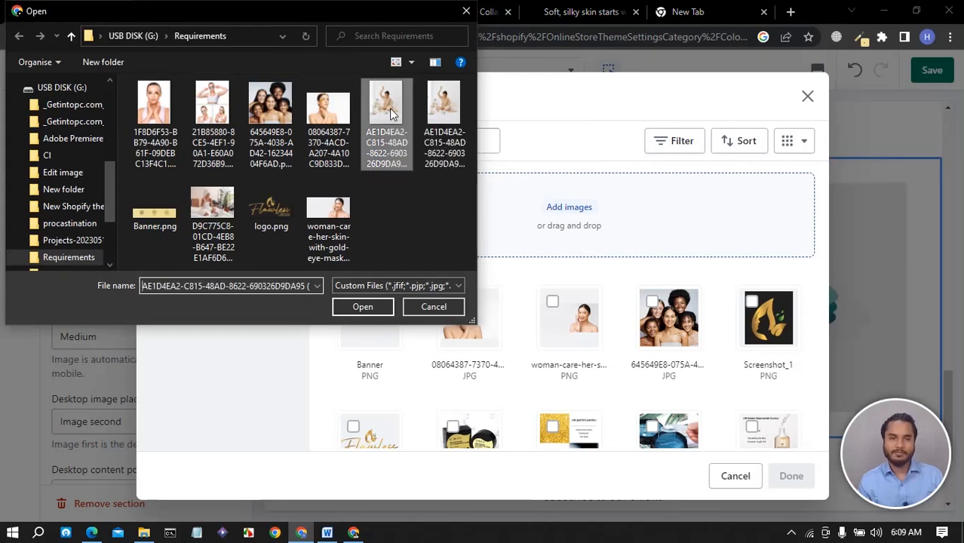
pyautogui.click(370, 306)
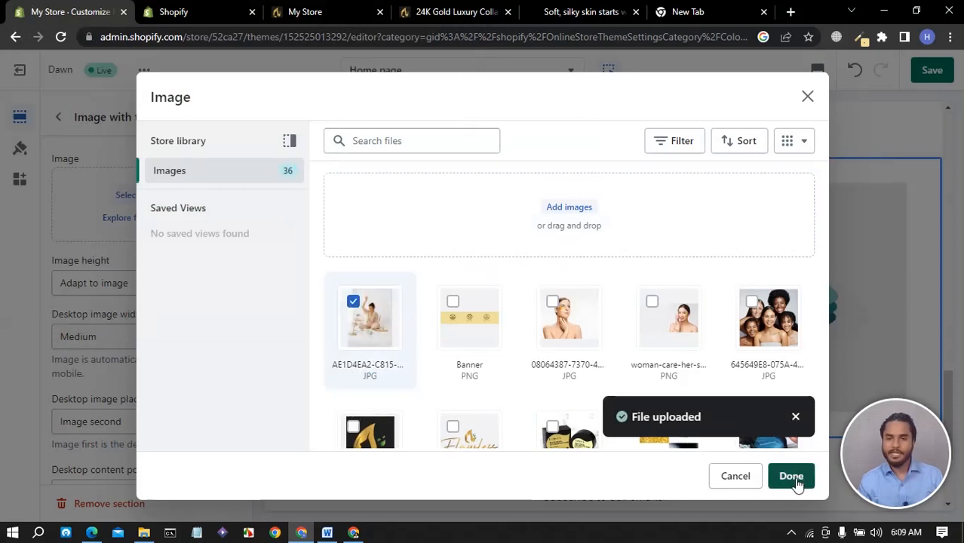
pyautogui.click(792, 475)
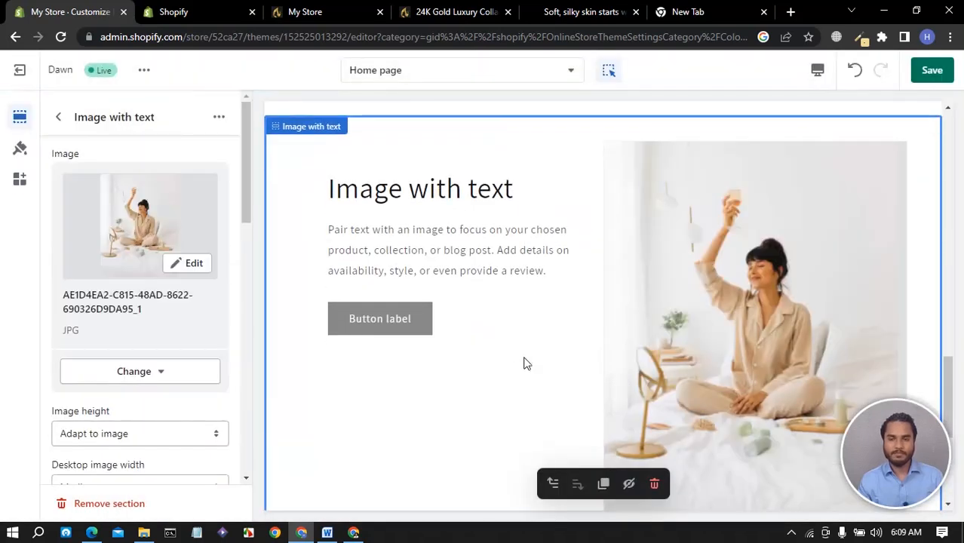
# - Switch to flawless Glow.pdf in the Edge browser and copy the heading words "Revitalize Your Beauty"
pyautogui.scroll(-3, 761, 323)
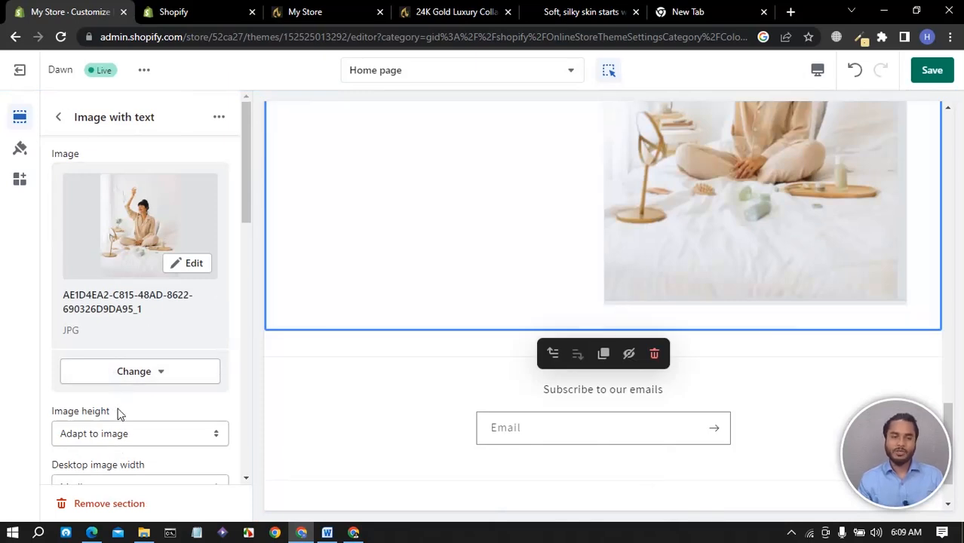
pyautogui.scroll(-3, 119, 415)
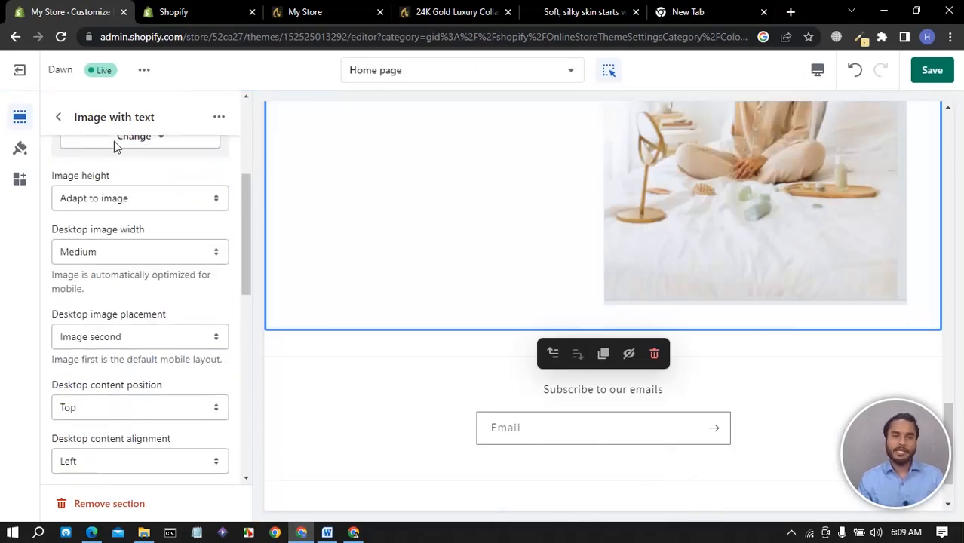
pyautogui.click(326, 533)
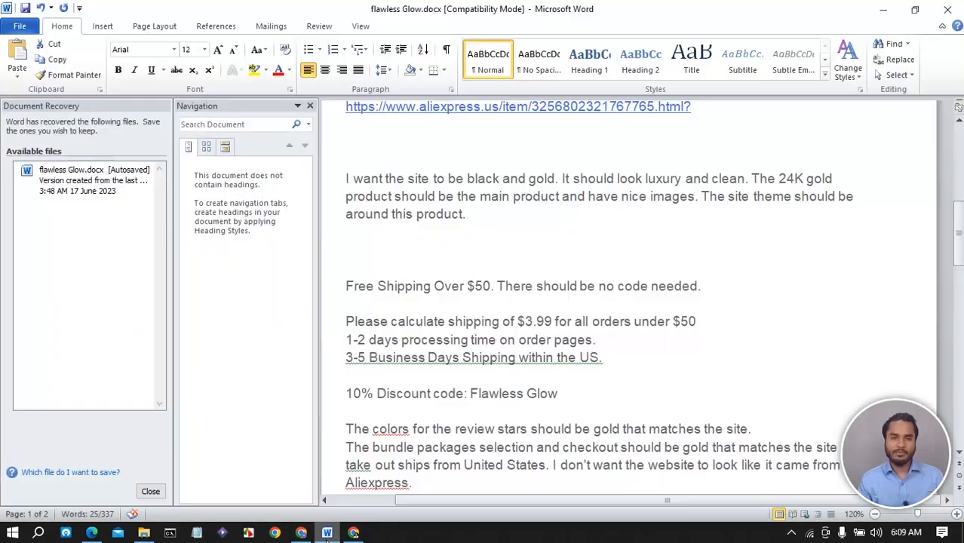
pyautogui.click(883, 9)
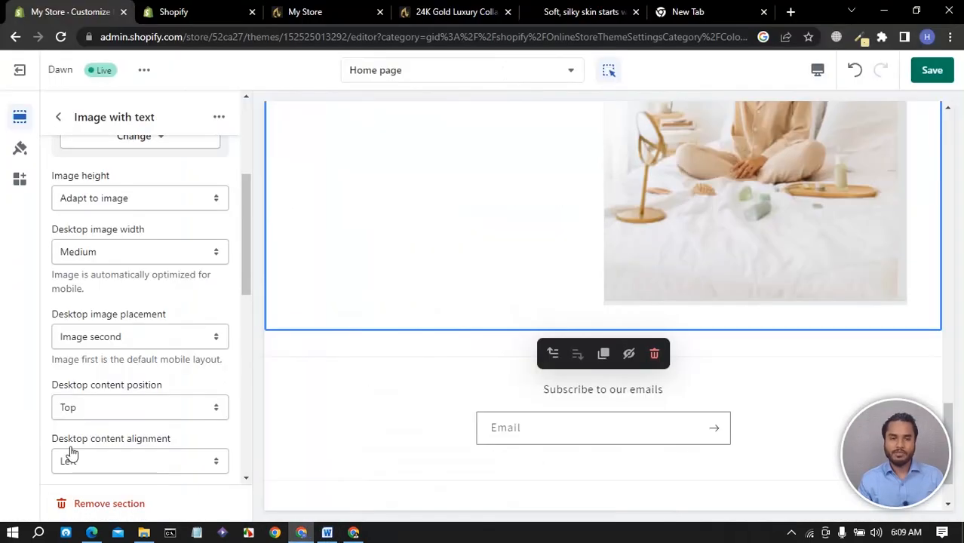
pyautogui.click(91, 533)
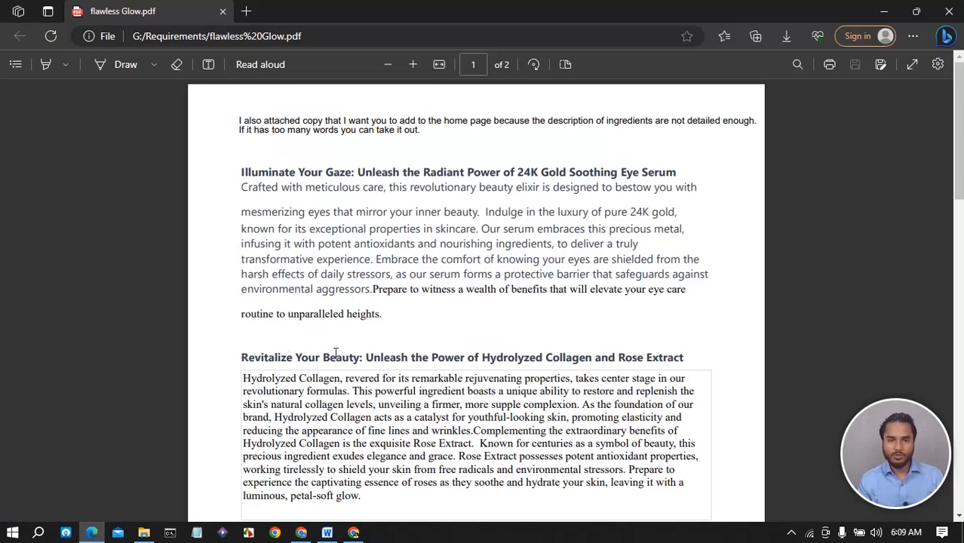
pyautogui.moveTo(349, 359); pyautogui.dragTo(233, 361)
pyautogui.rightClick(249, 362)
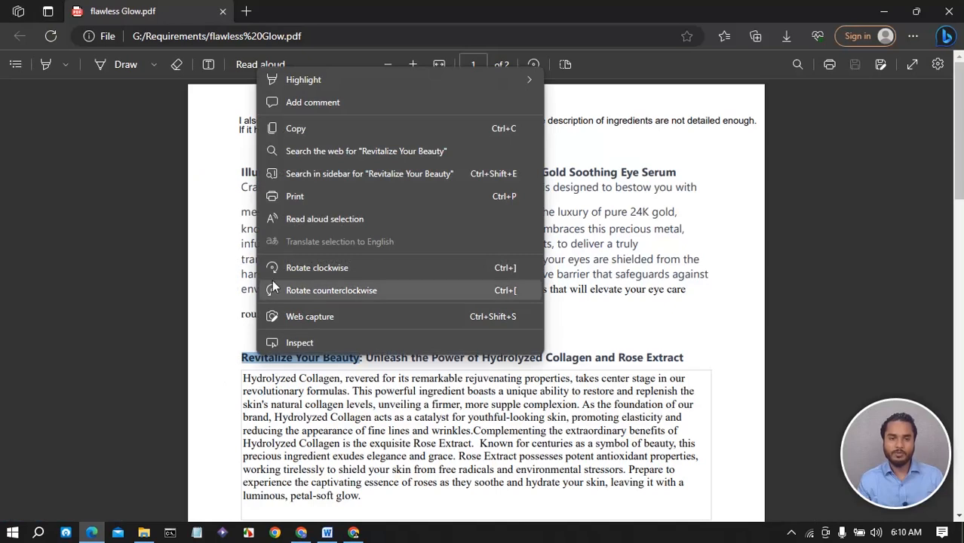
pyautogui.click(297, 134)
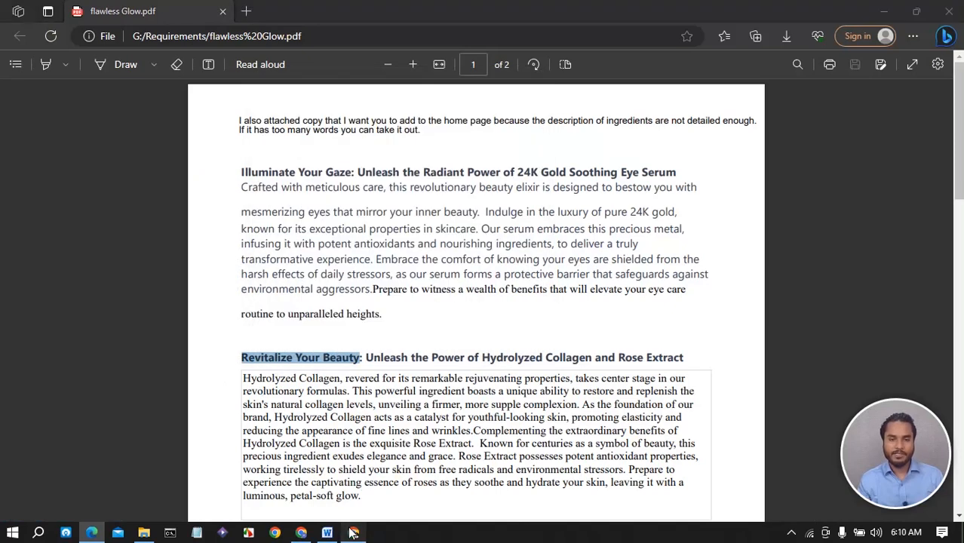
# - Back in the Shopify theme editor, replace the new section's heading with "Revitalize Your Beauty" and make it bold
pyautogui.click(353, 533)
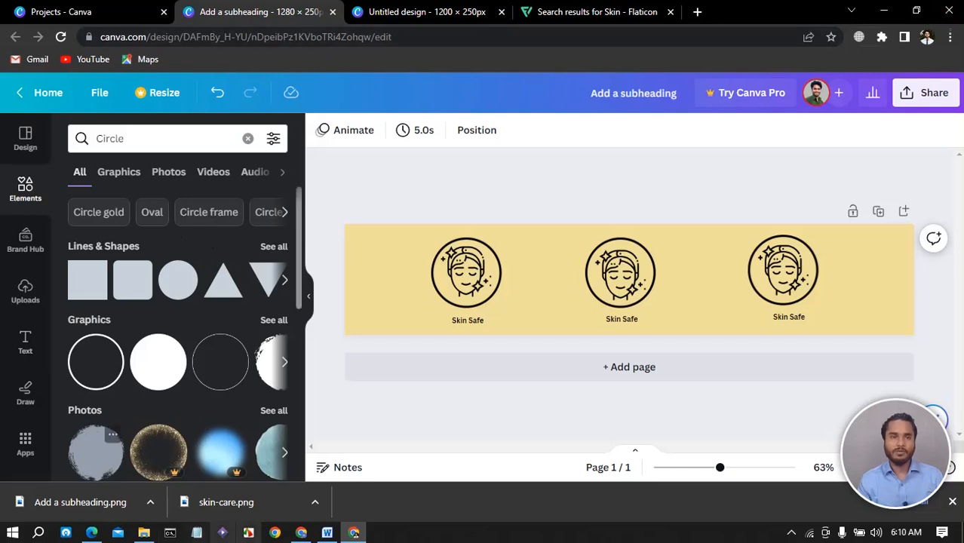
pyautogui.click(301, 532)
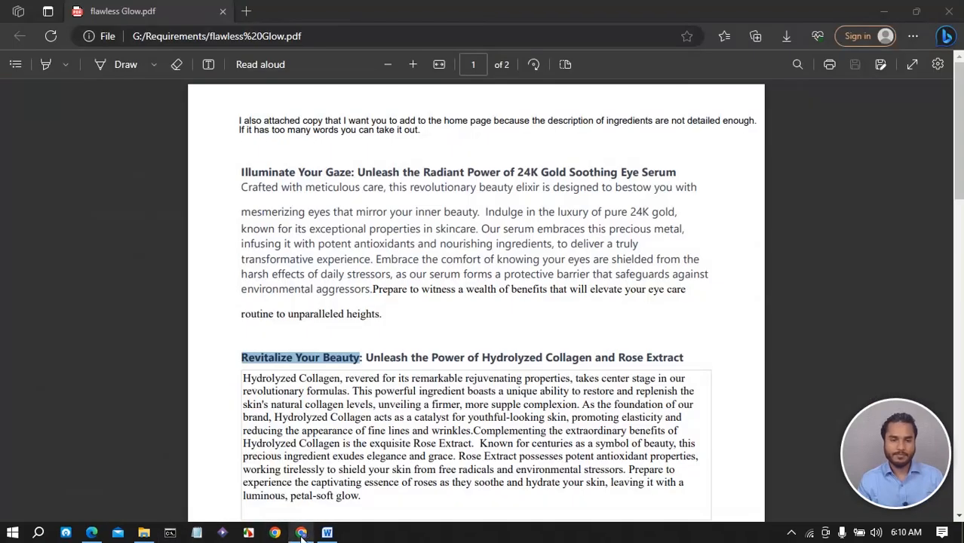
pyautogui.click(300, 534)
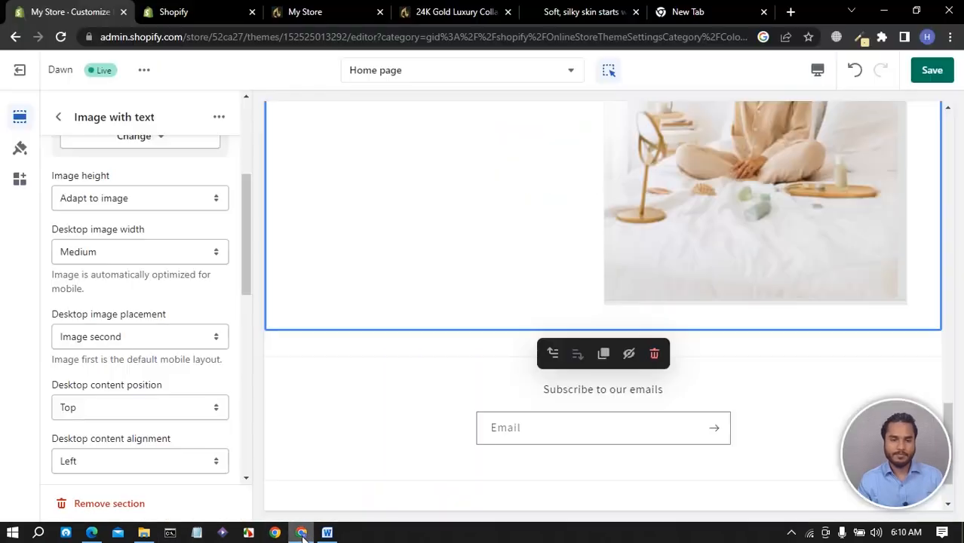
pyautogui.click(58, 116)
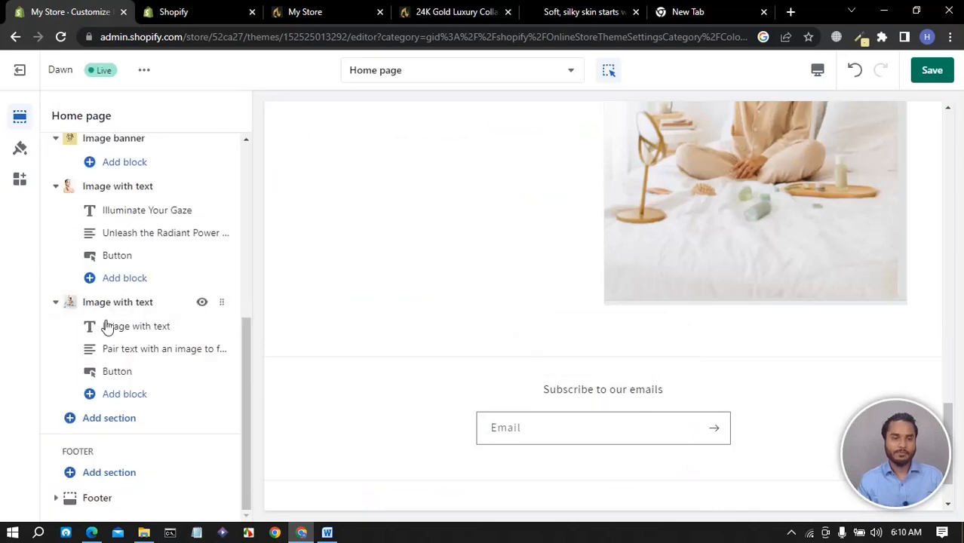
pyautogui.click(115, 335)
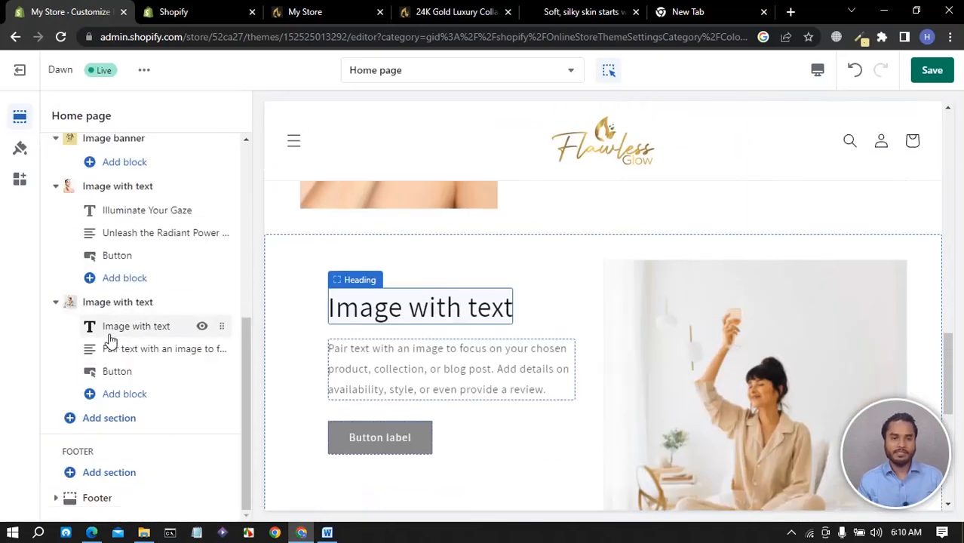
pyautogui.click(111, 339)
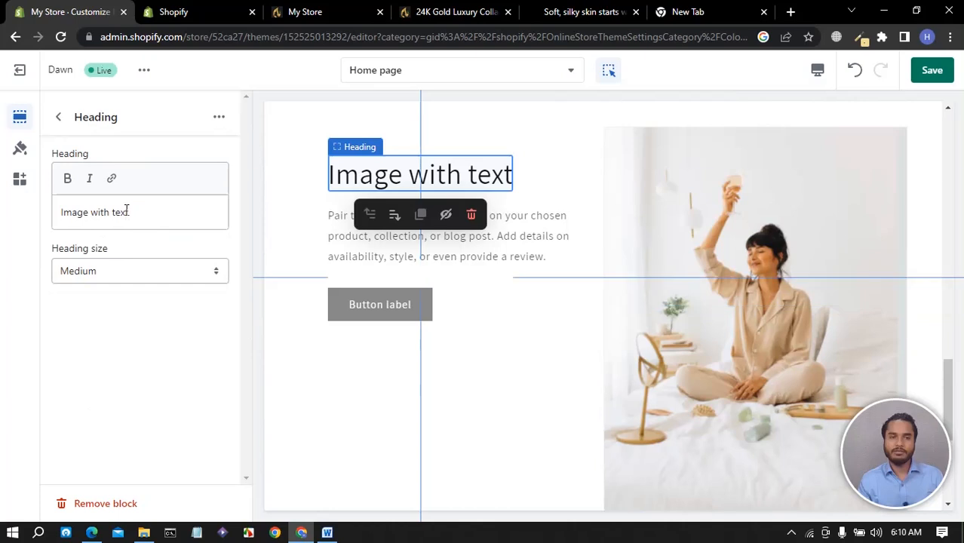
pyautogui.tripleClick(142, 211)
pyautogui.write('Revitalize Your Beauty')
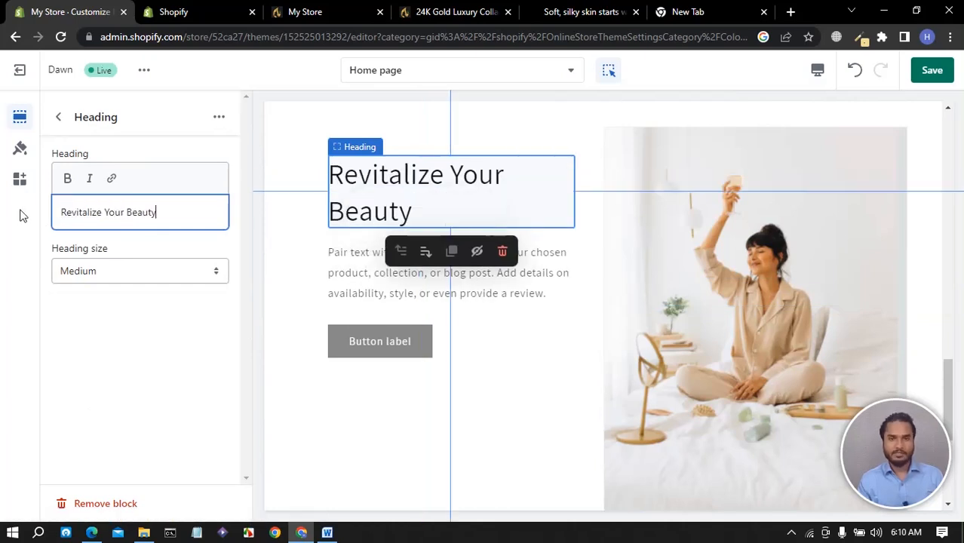
pyautogui.moveTo(153, 212); pyautogui.dragTo(34, 213)
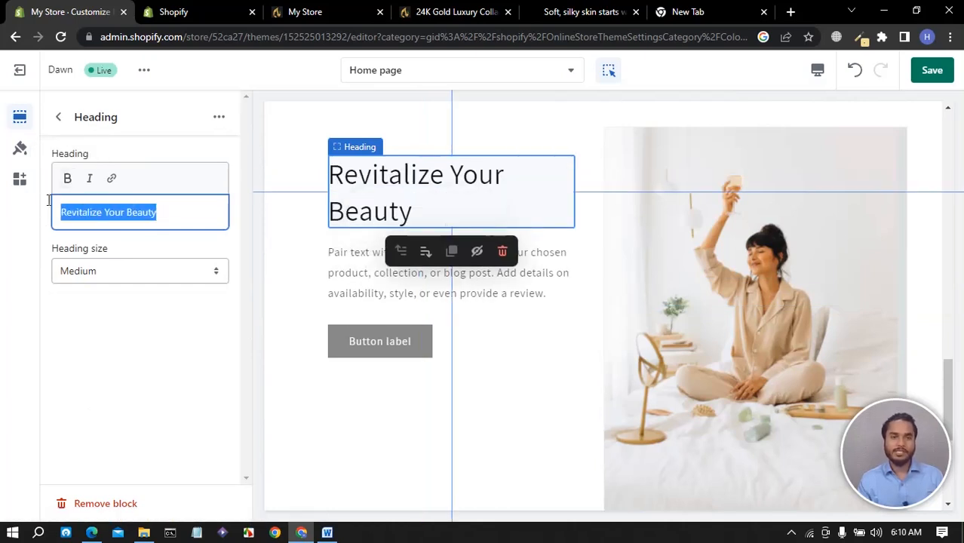
pyautogui.click(67, 178)
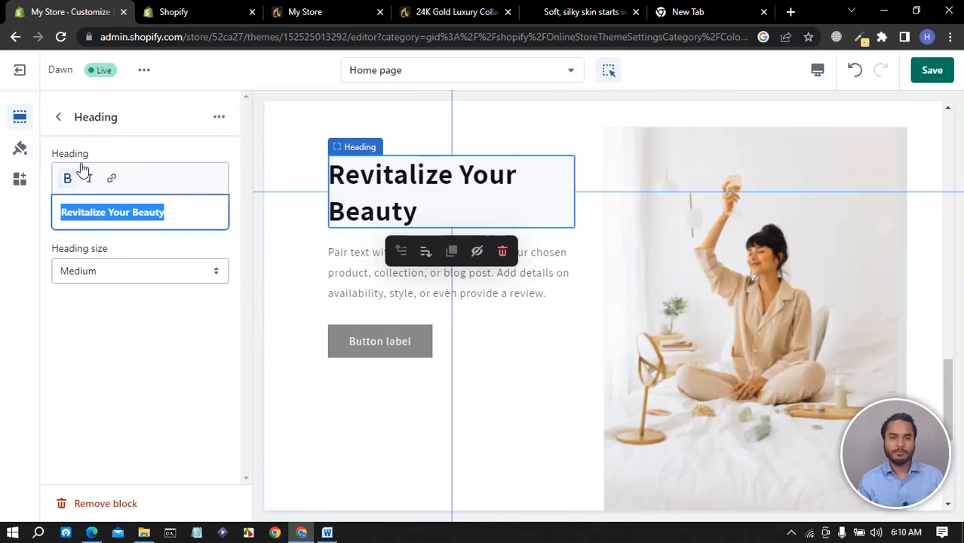
# - Copy the text from "Unleash the Power of Hydrolyzed Collagen" to "petal-soft glow" in flawless Glow.pdf and return to the Shopify editor
pyautogui.click(91, 533)
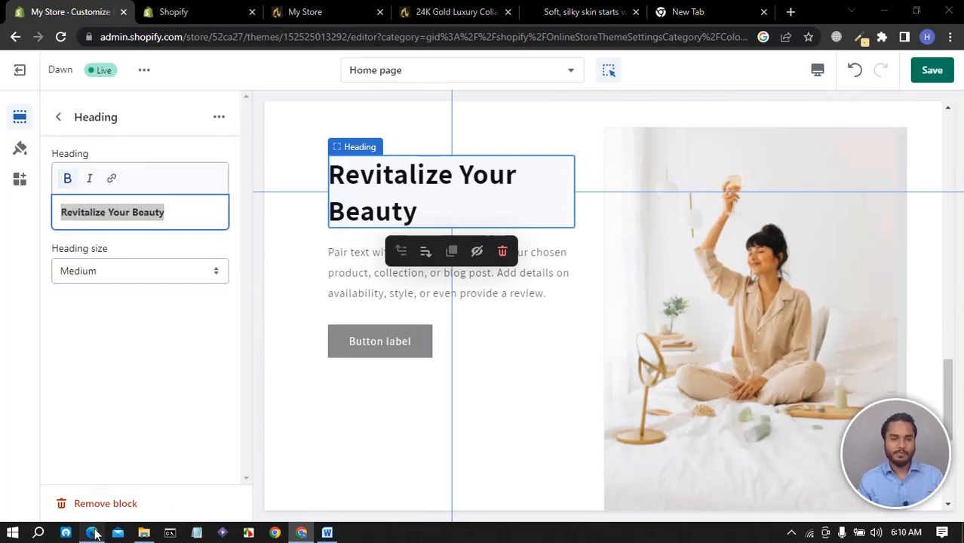
pyautogui.moveTo(365, 359); pyautogui.dragTo(388, 505)
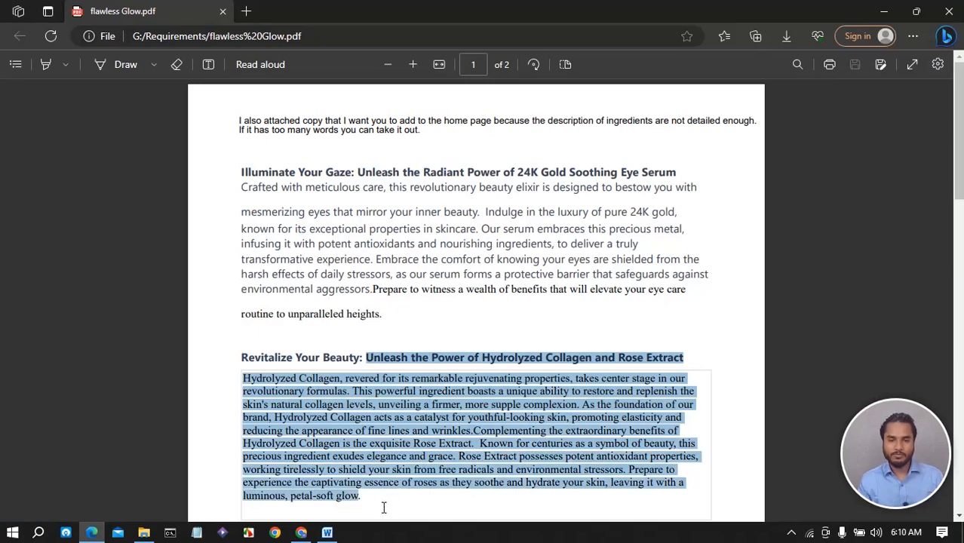
pyautogui.moveTo(442, 482); pyautogui.dragTo(393, 501)
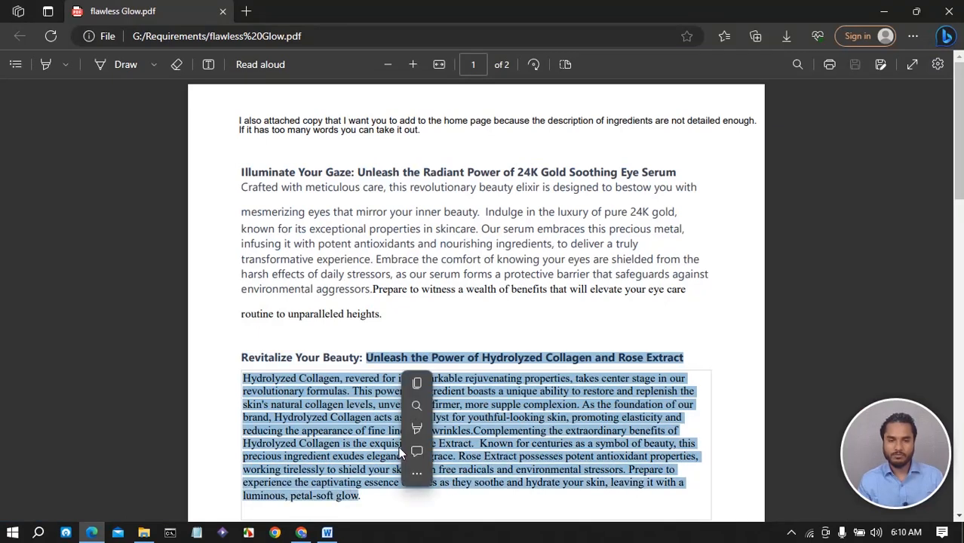
pyautogui.rightClick(378, 430)
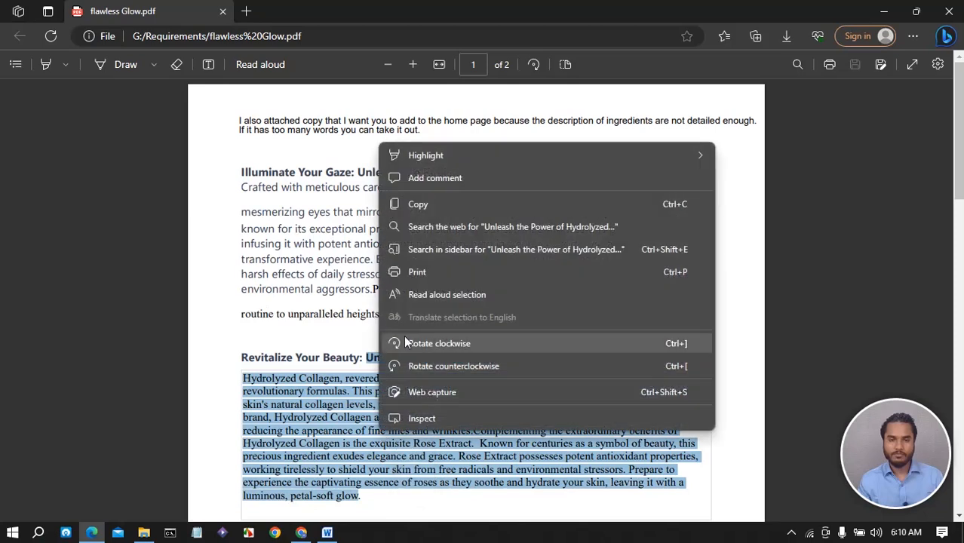
pyautogui.click(420, 205)
pyautogui.scroll(-3, 454, 382)
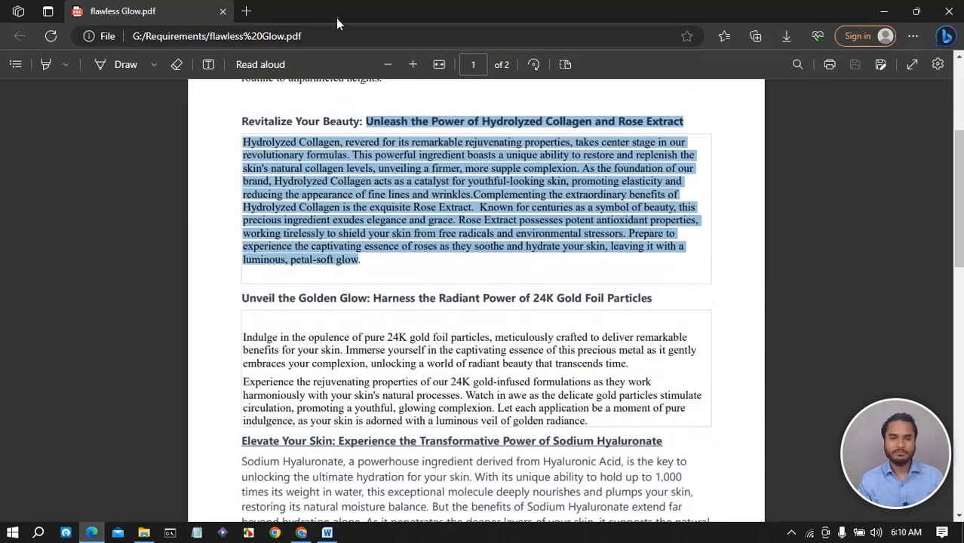
pyautogui.click(301, 533)
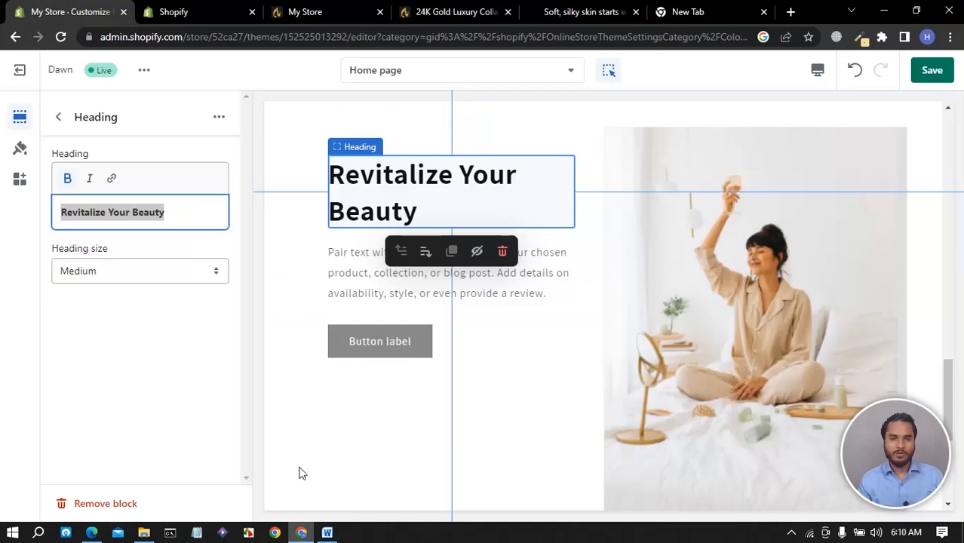
# - Paste the copied collagen text into an empty Notepad window and copy all of it from there
pyautogui.scroll(1, 377, 139)
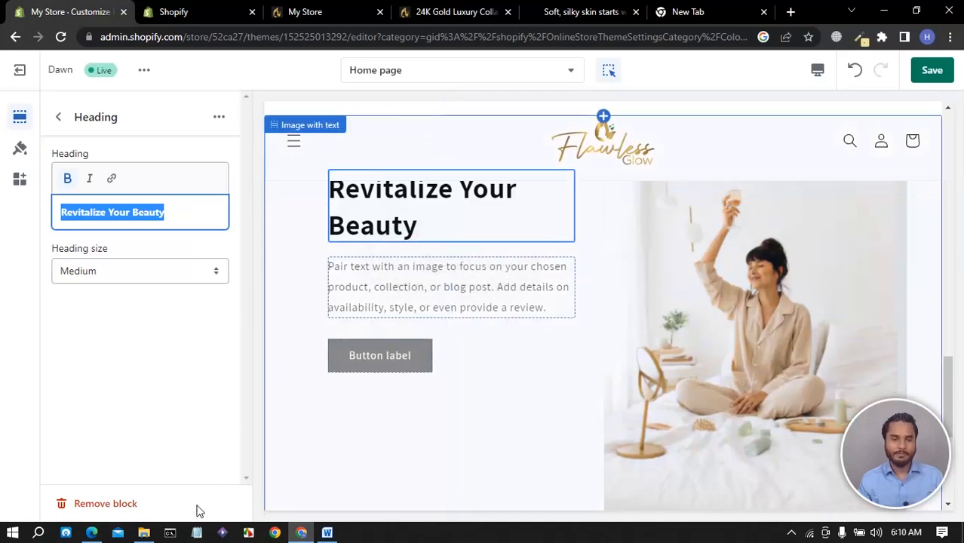
pyautogui.click(196, 534)
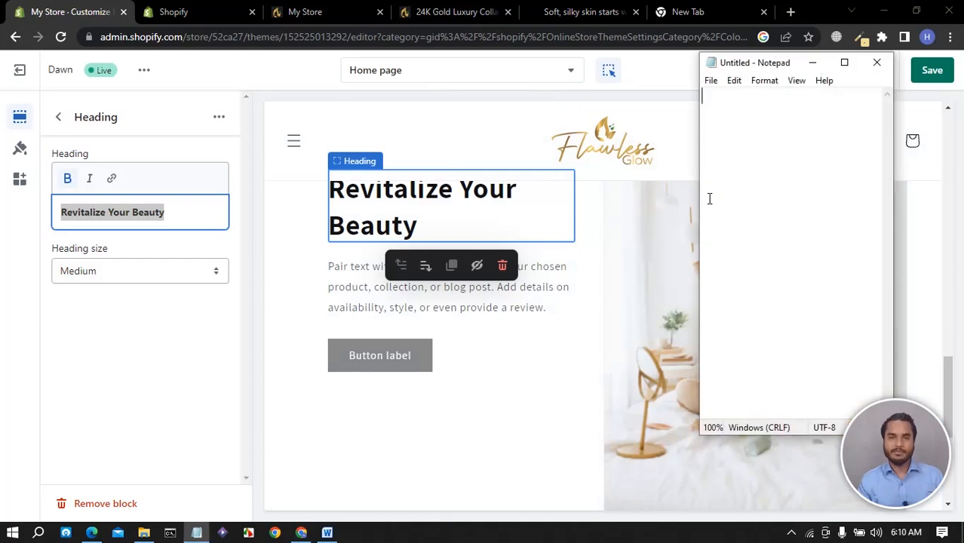
pyautogui.click(844, 62)
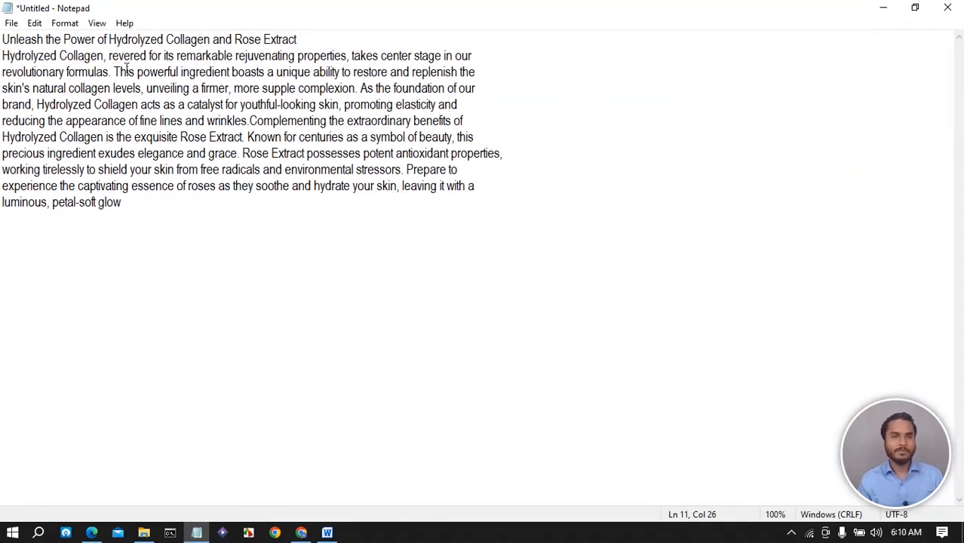
pyautogui.click(3, 57)
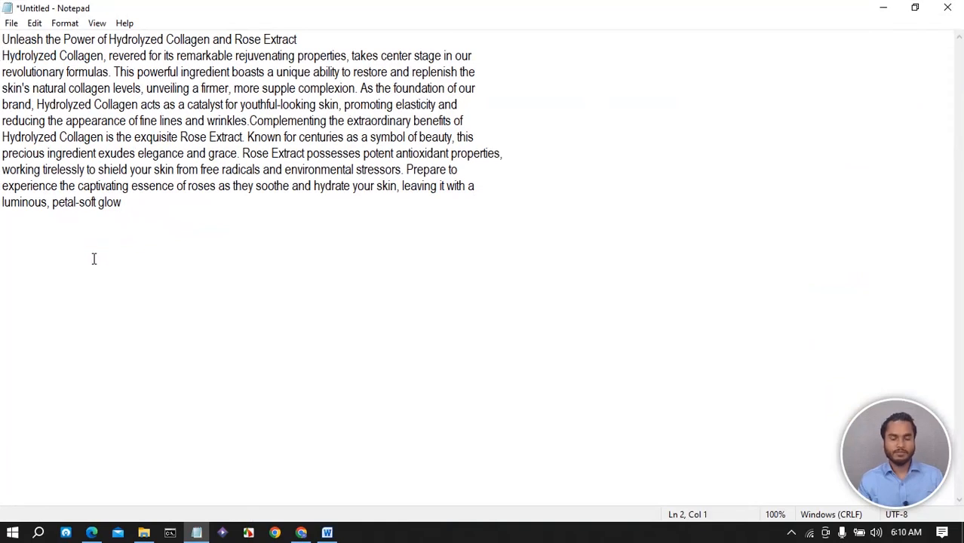
pyautogui.press('BackSpace')
pyautogui.press('Return')
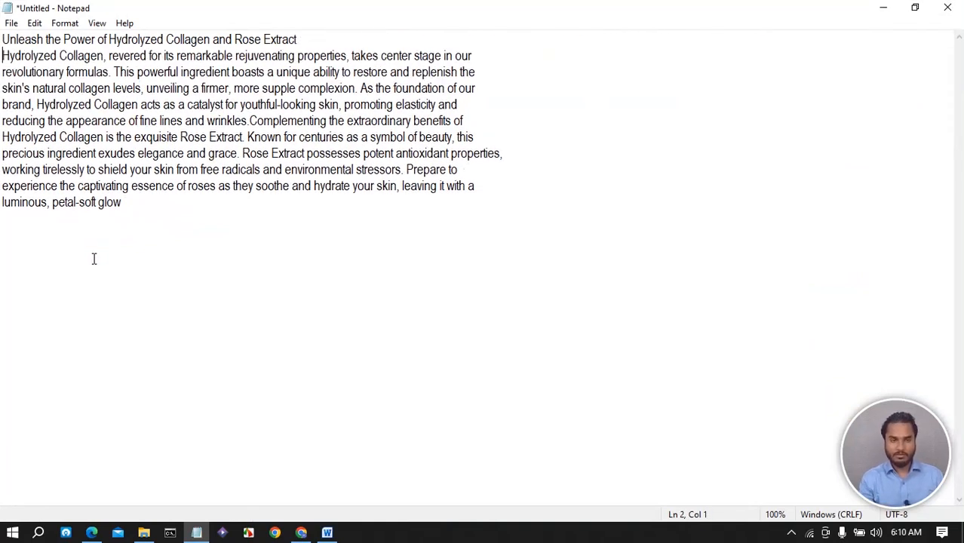
pyautogui.click(160, 246)
pyautogui.hotkey('ctrl', 'a')
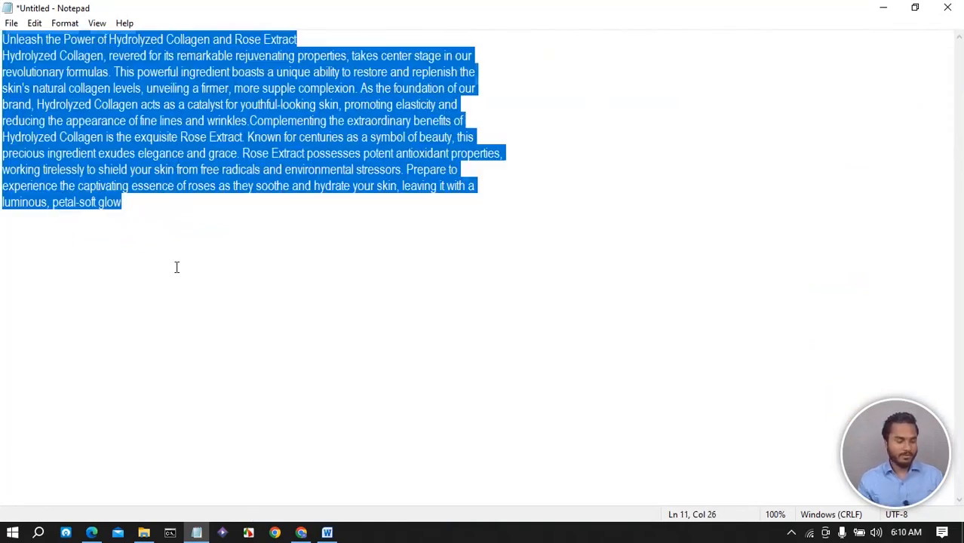
pyautogui.rightClick(147, 156)
pyautogui.click(182, 202)
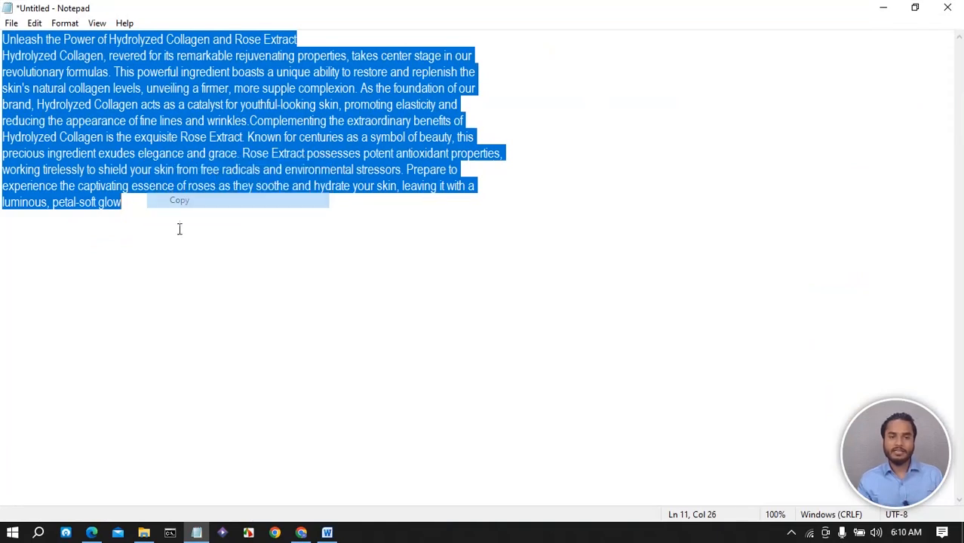
# - Back in the Shopify theme editor, replace the placeholder text block under "Revitalize Your Beauty" with the copied collagen text
pyautogui.click(301, 532)
pyautogui.click(59, 118)
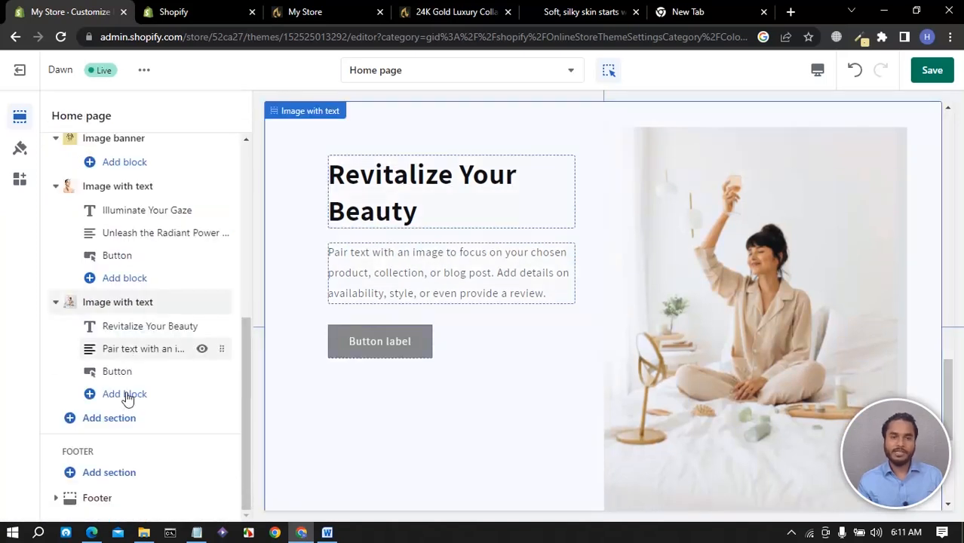
pyautogui.click(125, 348)
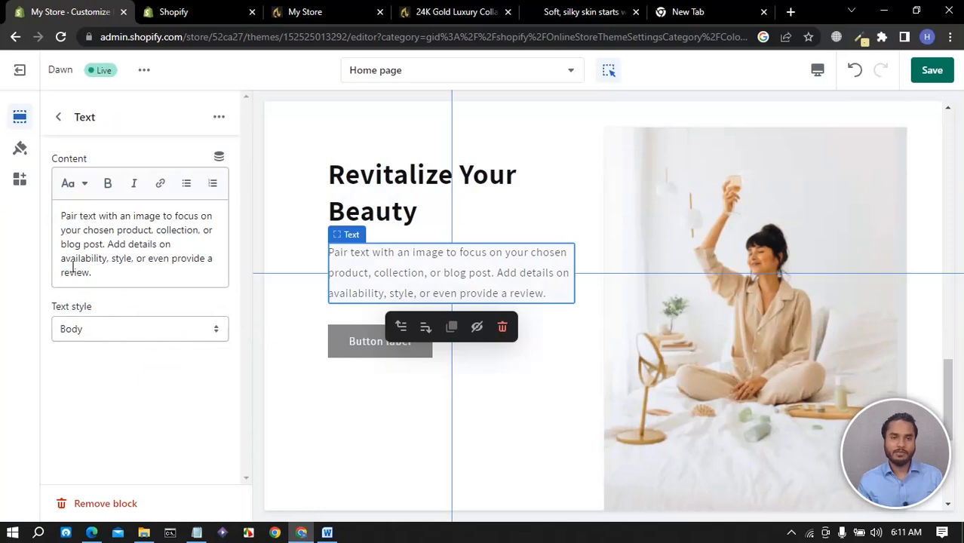
pyautogui.moveTo(97, 274); pyautogui.dragTo(44, 214)
pyautogui.hotkey('ctrl', 'v')
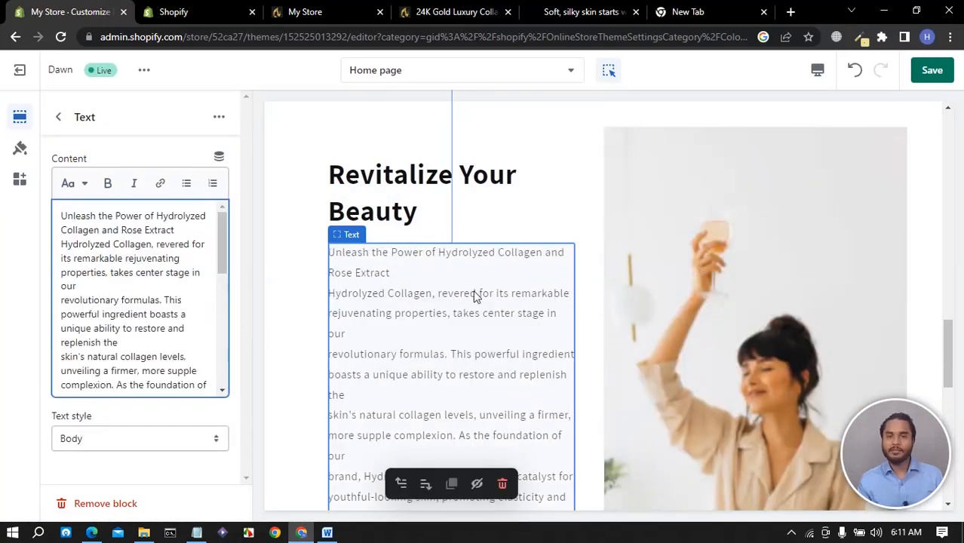
# - Remove the stray line breaks from the pasted text and bold its opening line "Unleash the Power of Hydrolyzed Collagen and Rose Extract"
pyautogui.scroll(-8, 117, 309)
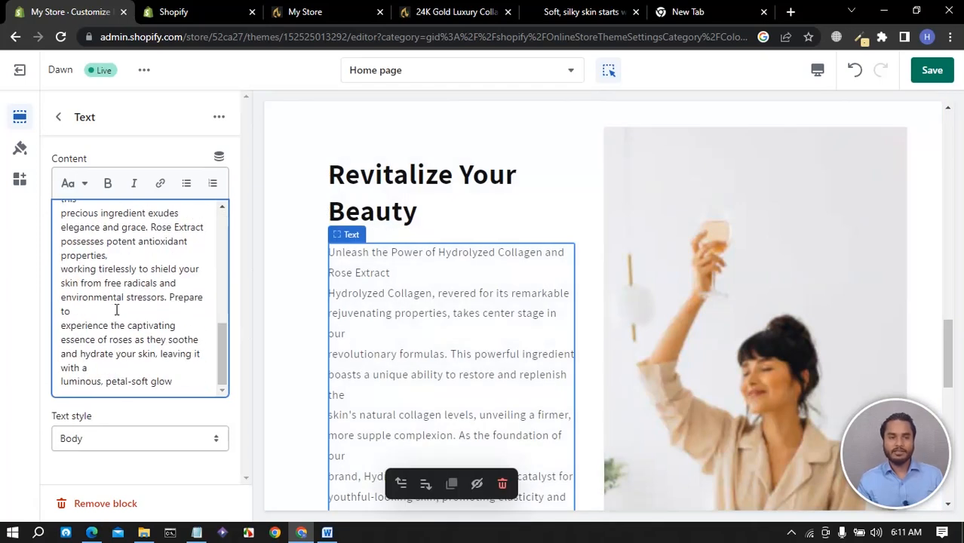
pyautogui.scroll(8, 111, 316)
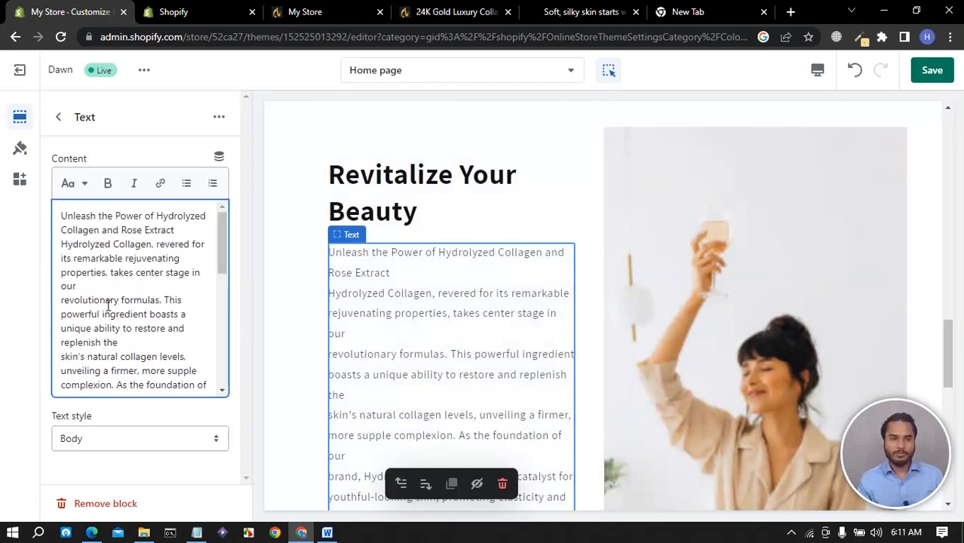
pyautogui.scroll(-8, 113, 306)
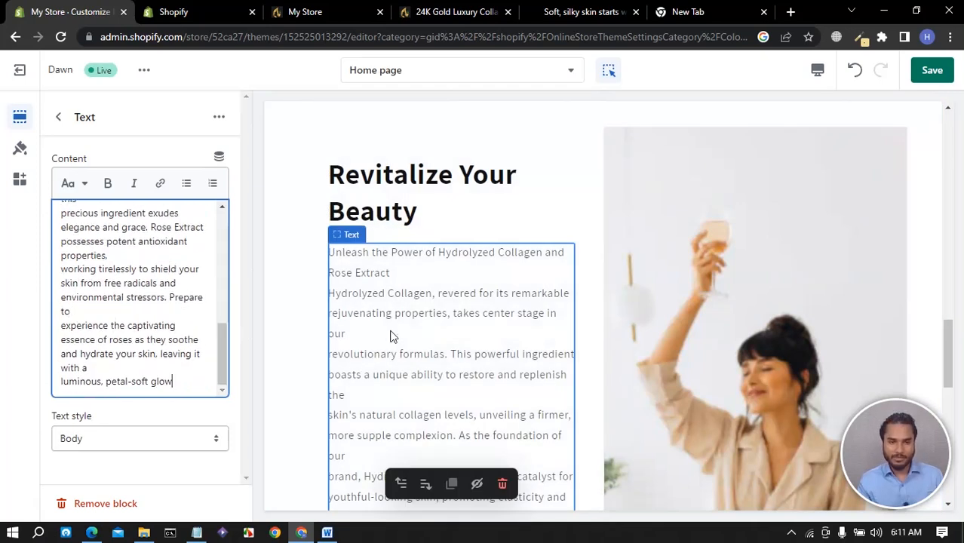
pyautogui.scroll(-10, 391, 336)
pyautogui.scroll(3, 411, 246)
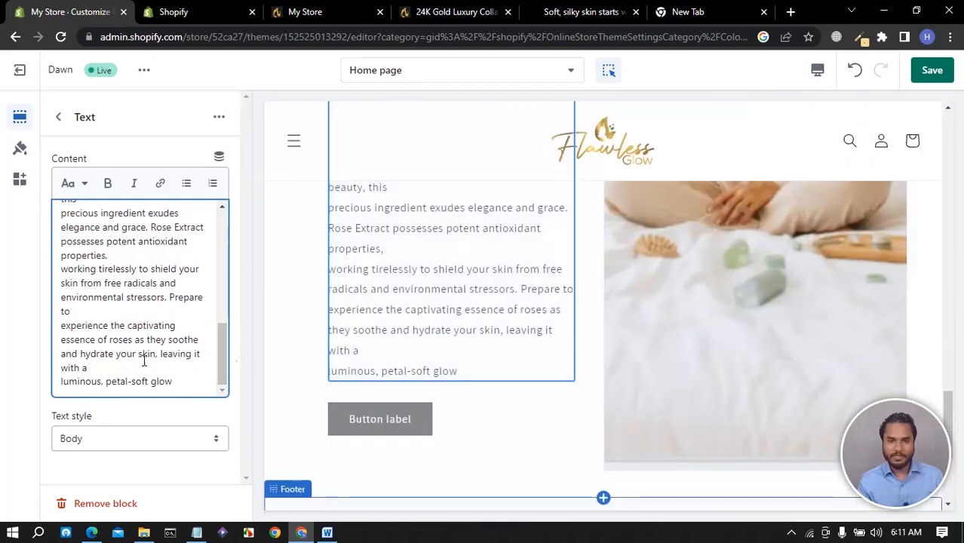
pyautogui.click(62, 381)
pyautogui.press('BackSpace')
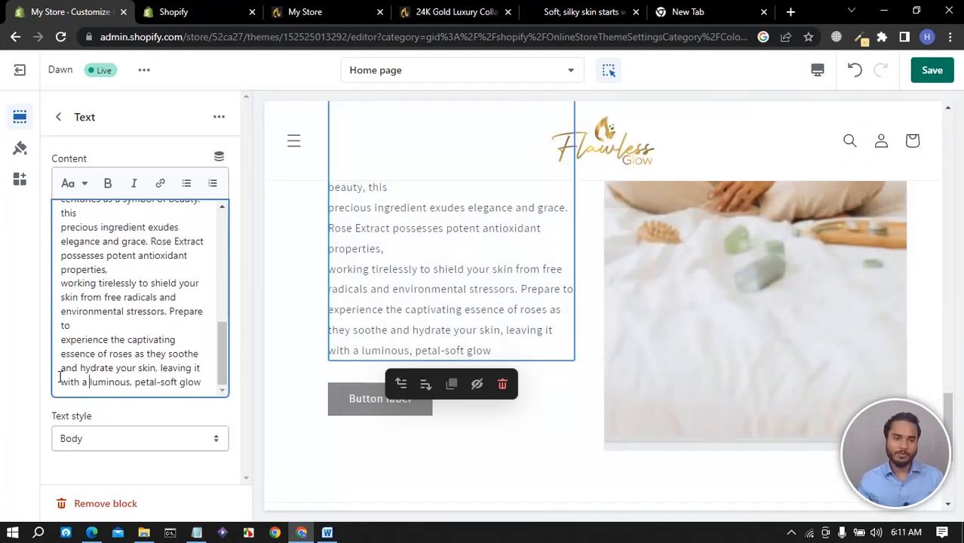
pyautogui.click(61, 339)
pyautogui.press('BackSpace')
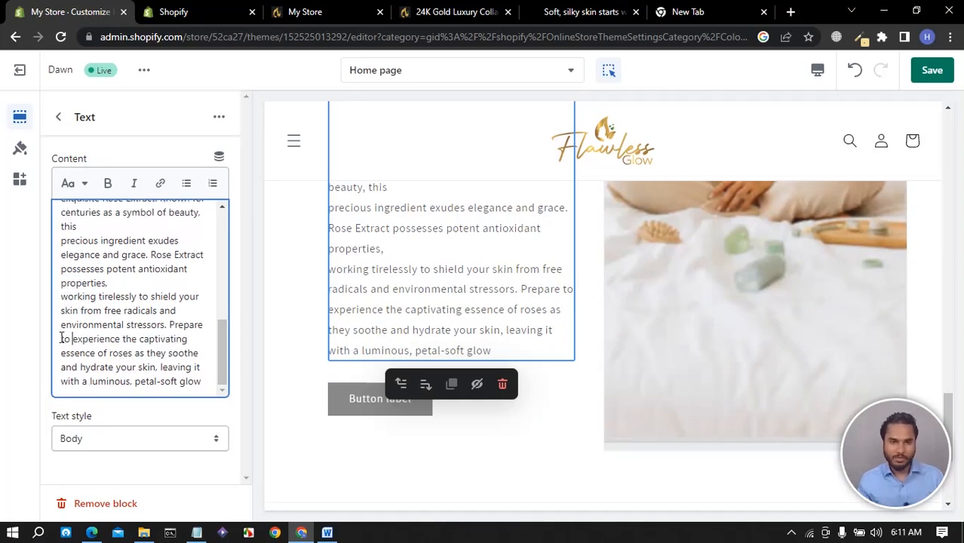
pyautogui.press('BackSpace')
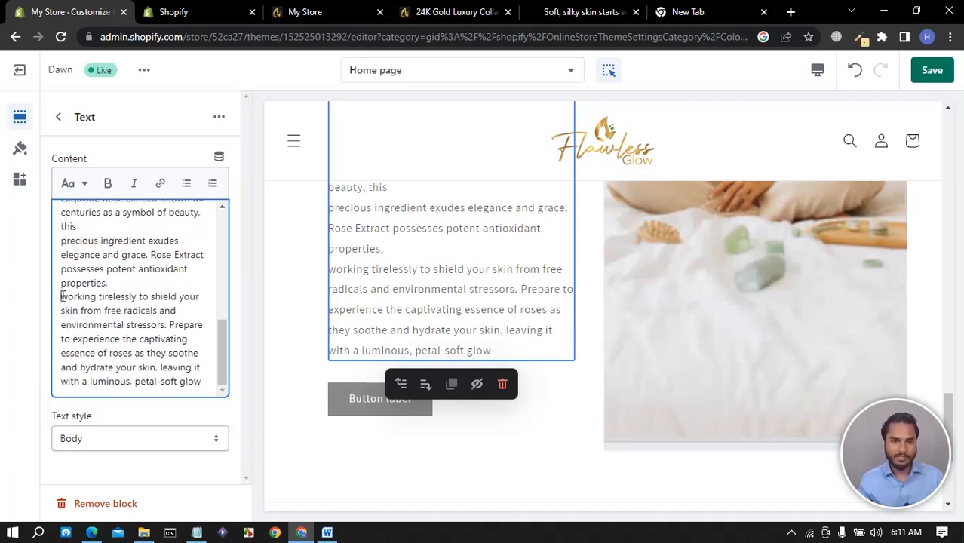
pyautogui.press('BackSpace')
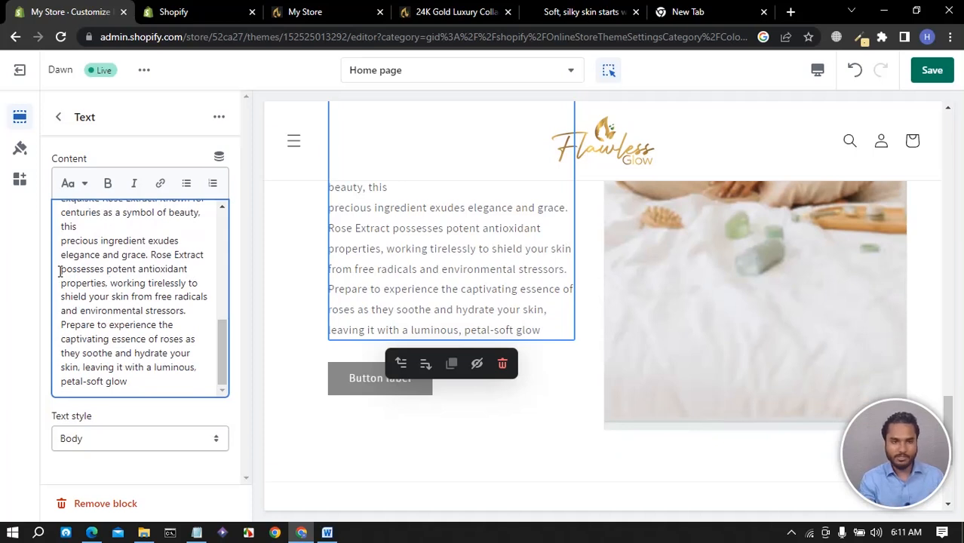
pyautogui.press('BackSpace')
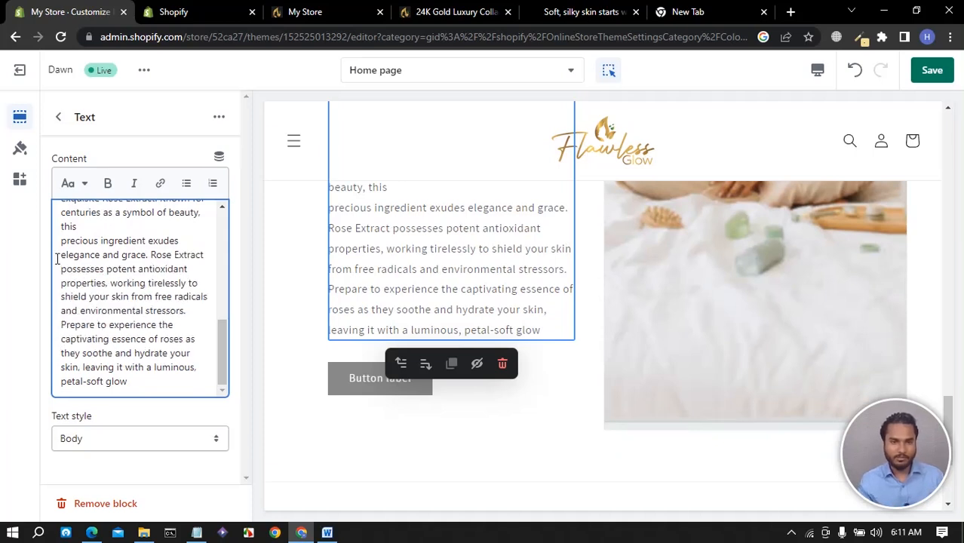
pyautogui.press('BackSpace')
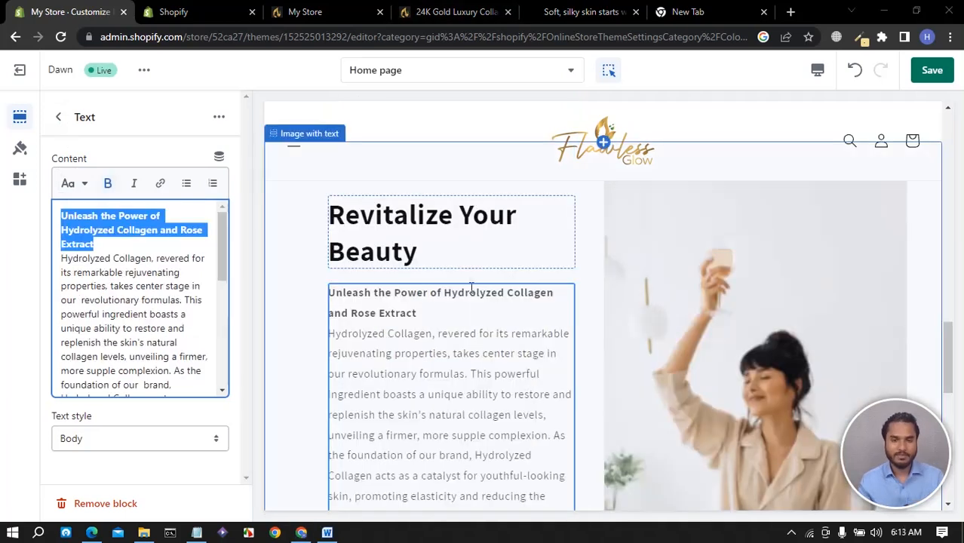
# - Save the theme changes and review the "Revitalize Your Beauty" section on the reloaded storefront home page
pyautogui.click(477, 312)
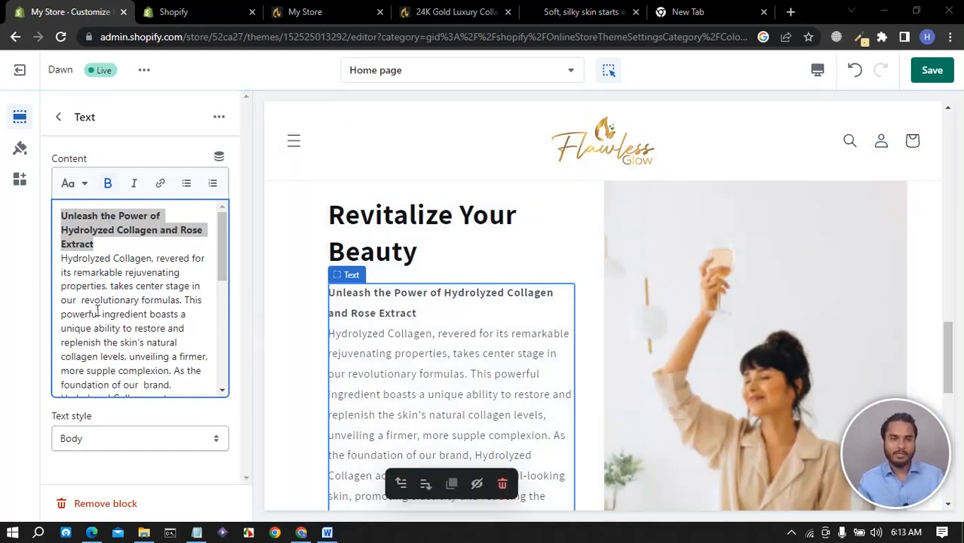
pyautogui.click(930, 71)
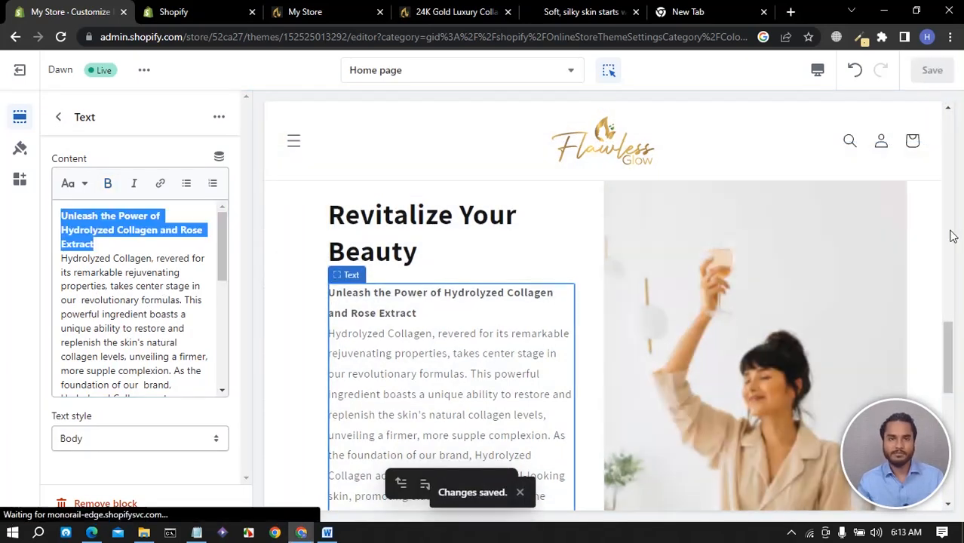
pyautogui.click(349, 12)
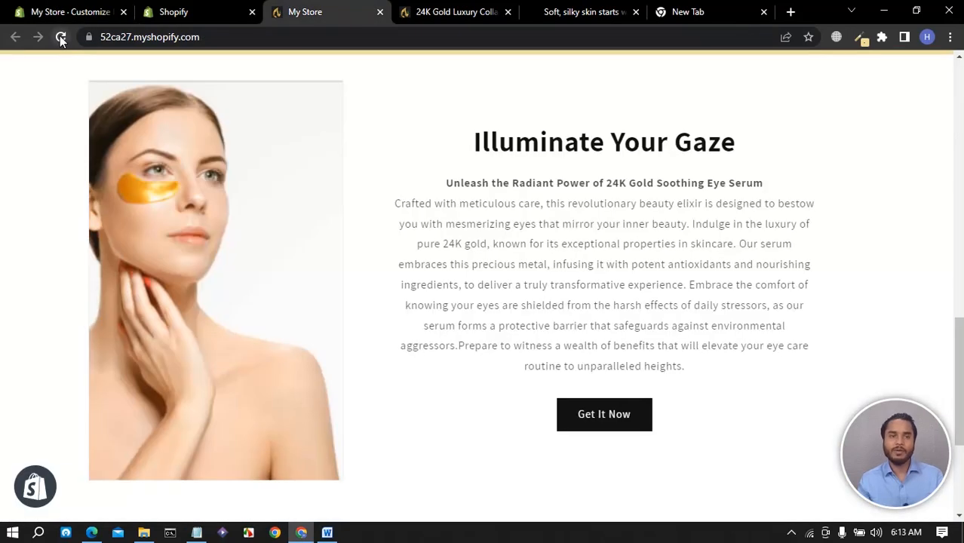
pyautogui.click(60, 36)
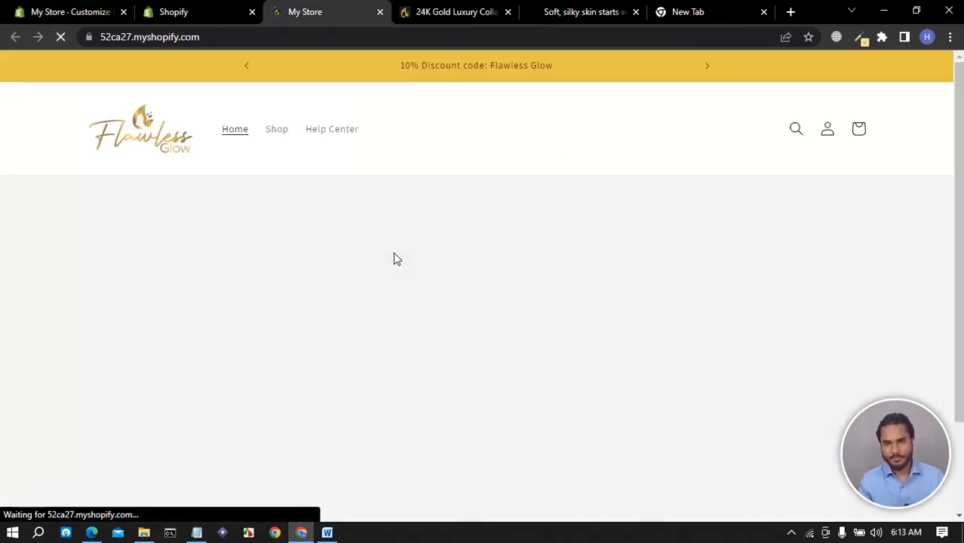
pyautogui.scroll(-2, 419, 233)
pyautogui.scroll(-8, 456, 226)
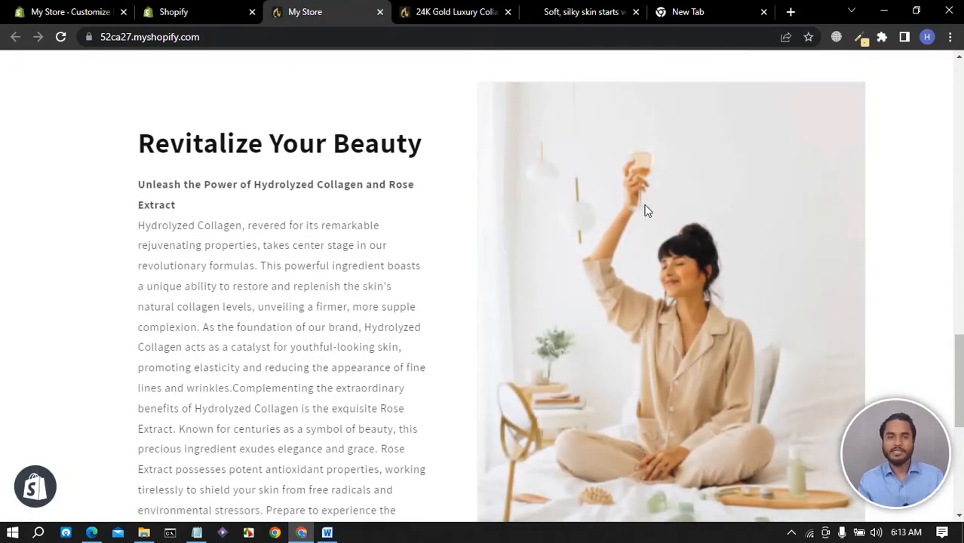
pyautogui.scroll(-3, 540, 216)
pyautogui.scroll(6, 312, 257)
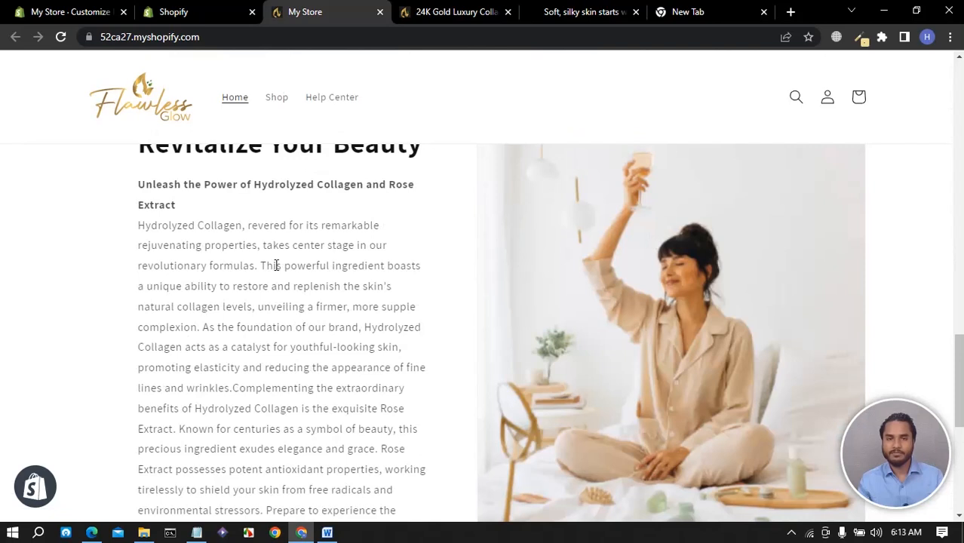
pyautogui.scroll(-3, 575, 317)
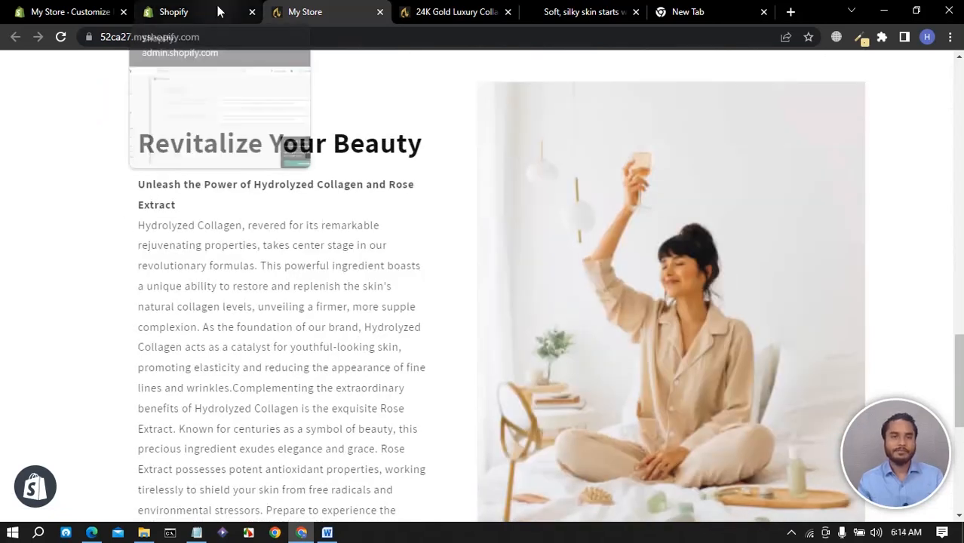
# - Return to the theme editor and set the "Revitalize Your Beauty" section's desktop image width to Medium and desktop content alignment to Center
pyautogui.click(192, 12)
pyautogui.click(95, 14)
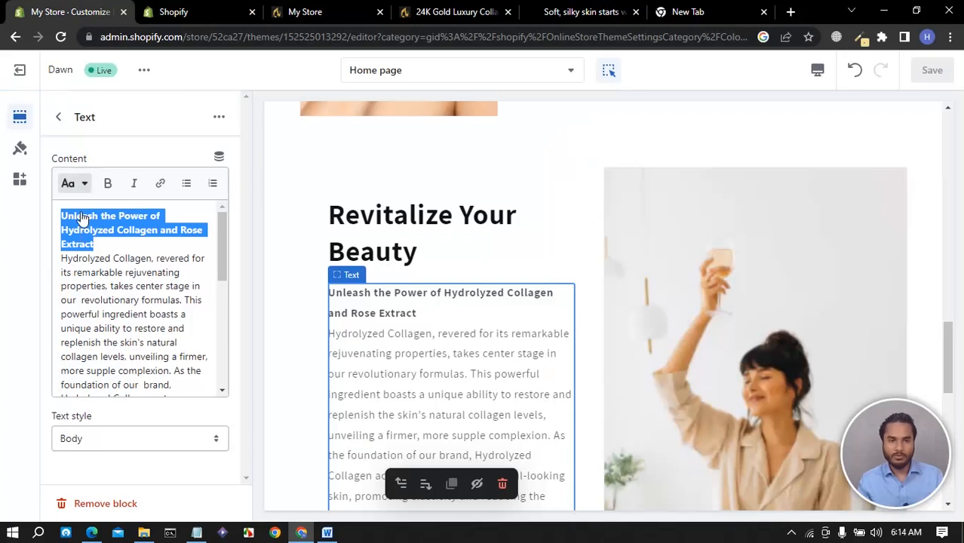
pyautogui.click(58, 120)
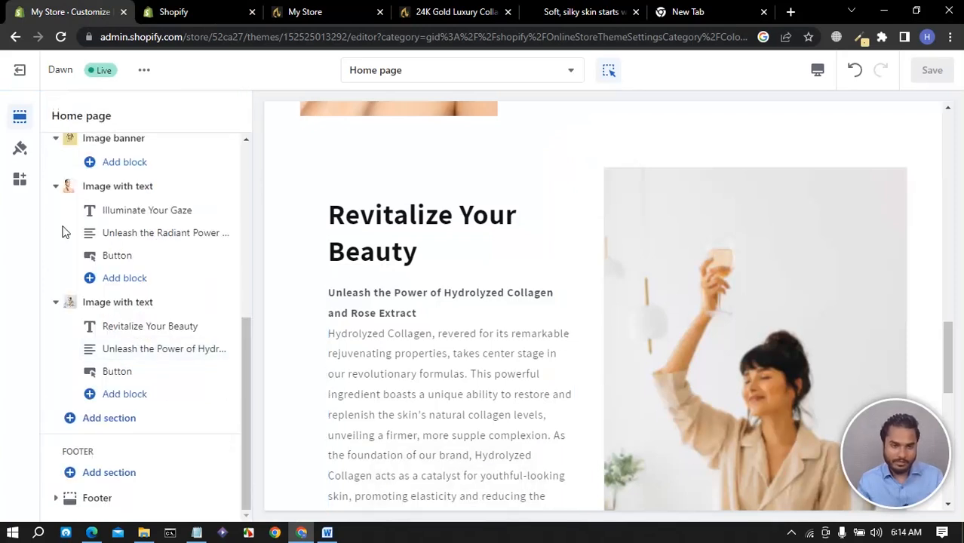
pyautogui.click(185, 318)
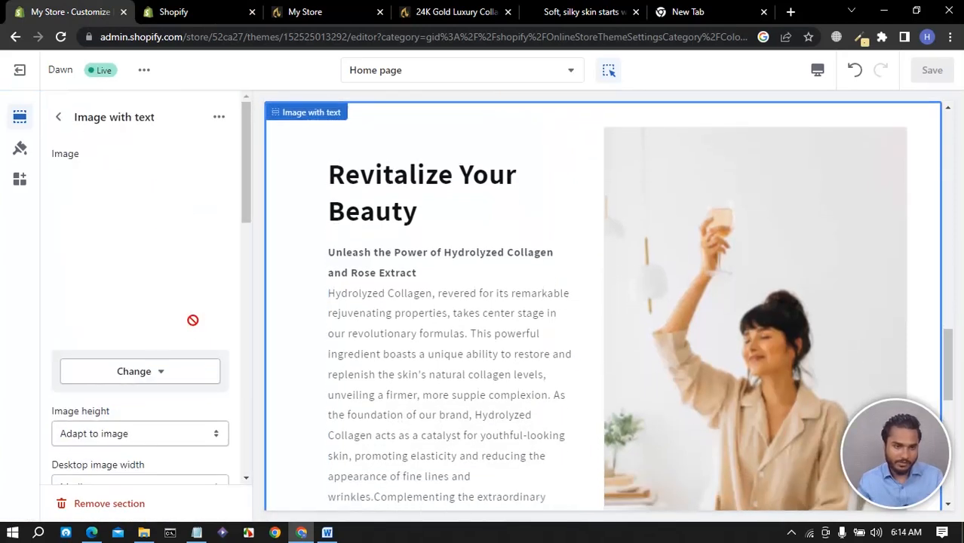
pyautogui.scroll(-3, 148, 332)
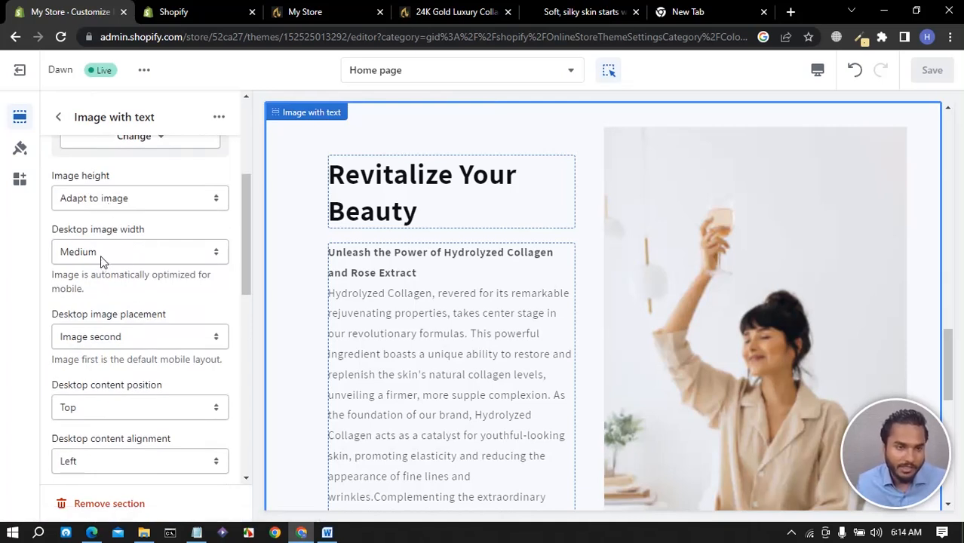
pyautogui.click(100, 255)
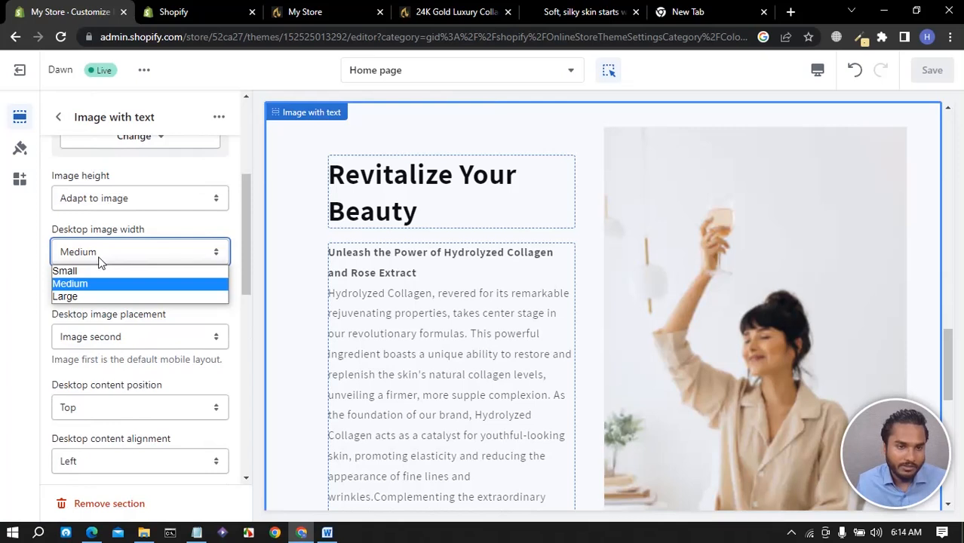
pyautogui.click(105, 283)
pyautogui.scroll(-3, 131, 349)
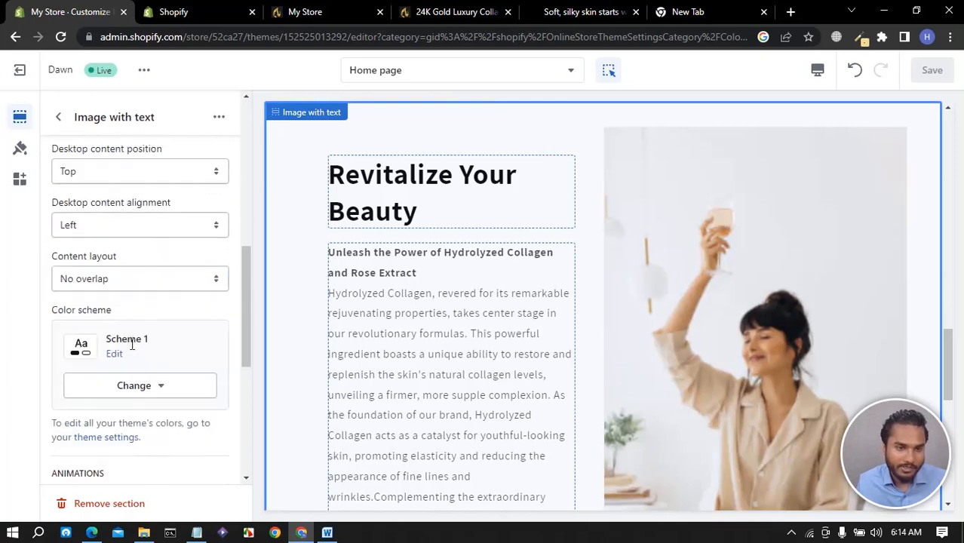
pyautogui.click(101, 226)
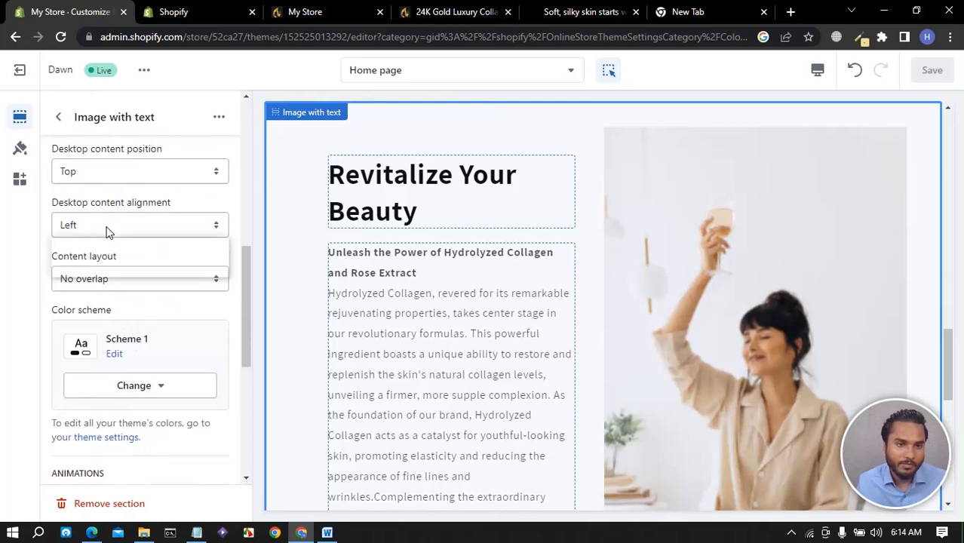
pyautogui.click(97, 257)
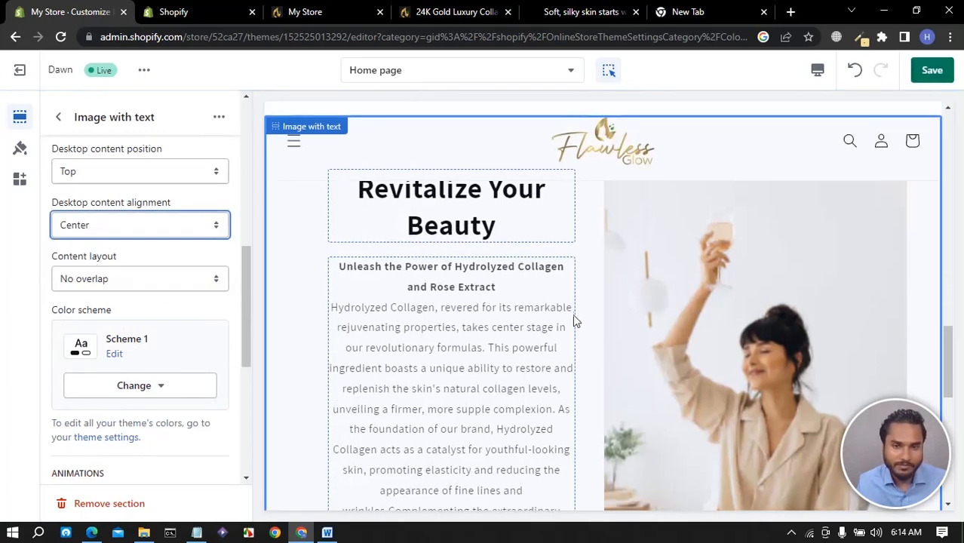
# - Set the "Revitalize Your Beauty" section's mobile content alignment to Center
pyautogui.scroll(-3, 138, 252)
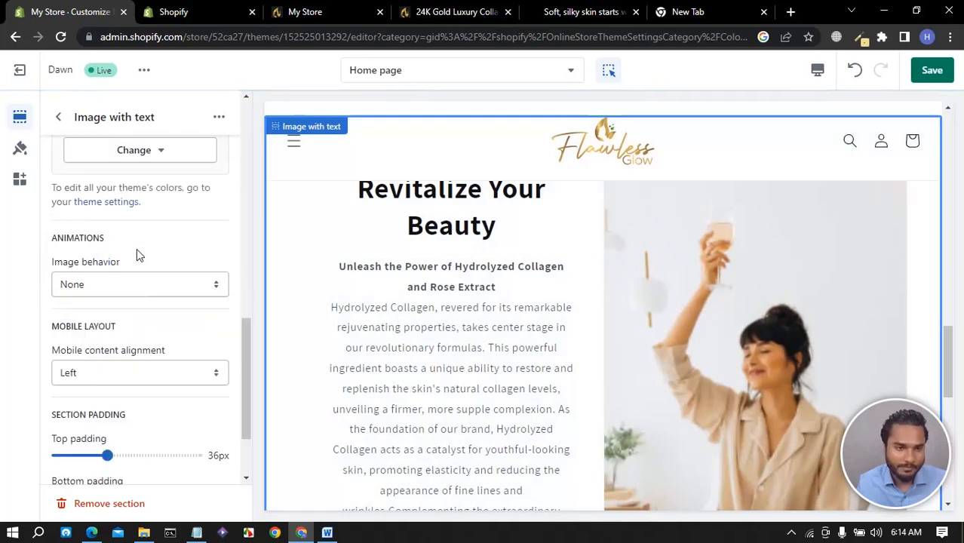
pyautogui.click(86, 377)
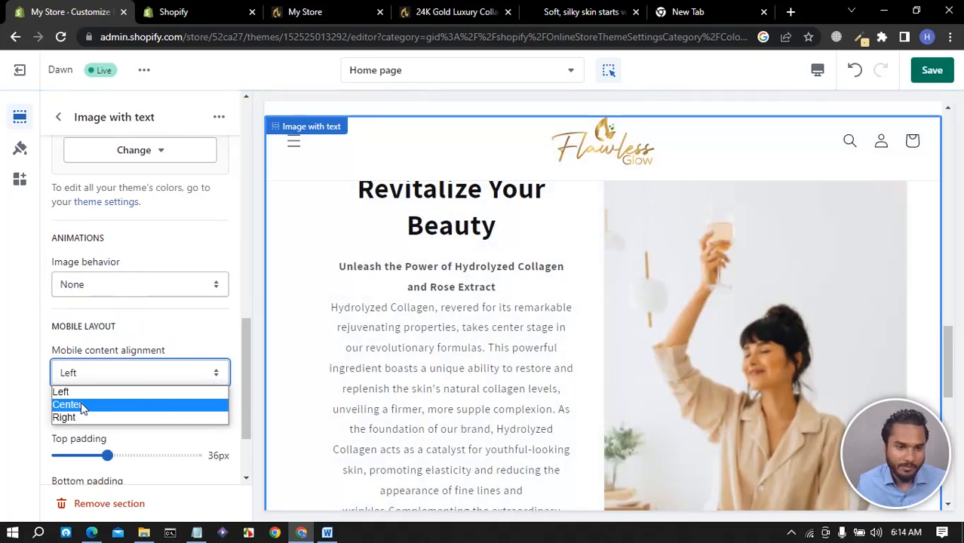
pyautogui.click(80, 392)
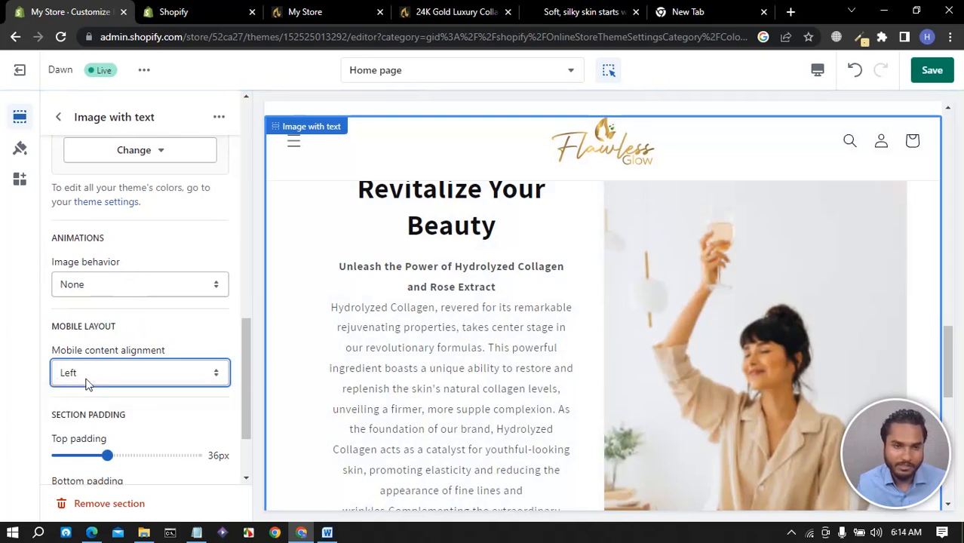
pyautogui.click(86, 382)
pyautogui.click(71, 405)
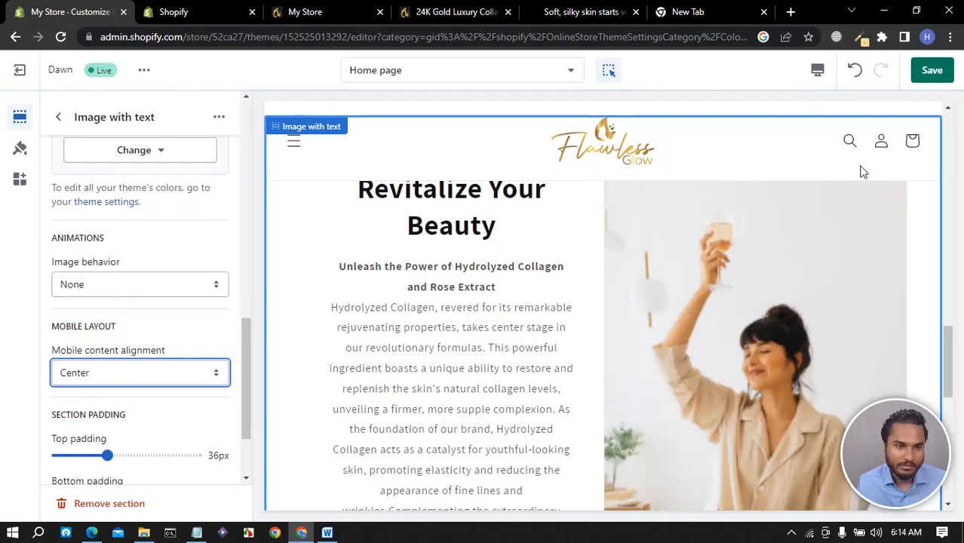
# - Try Left as the "Revitalize Your Beauty" section's desktop content alignment, and set it back to Center
pyautogui.scroll(3, 193, 294)
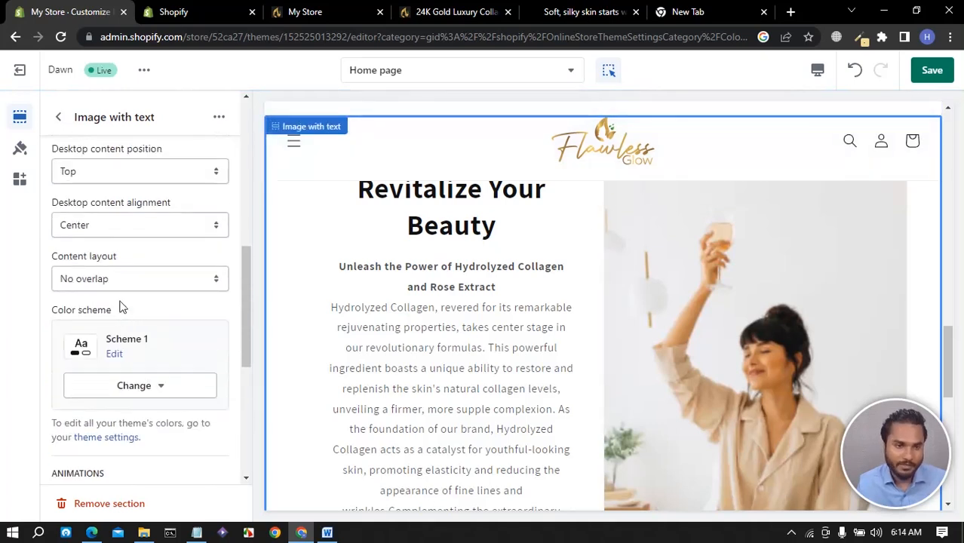
pyautogui.click(120, 226)
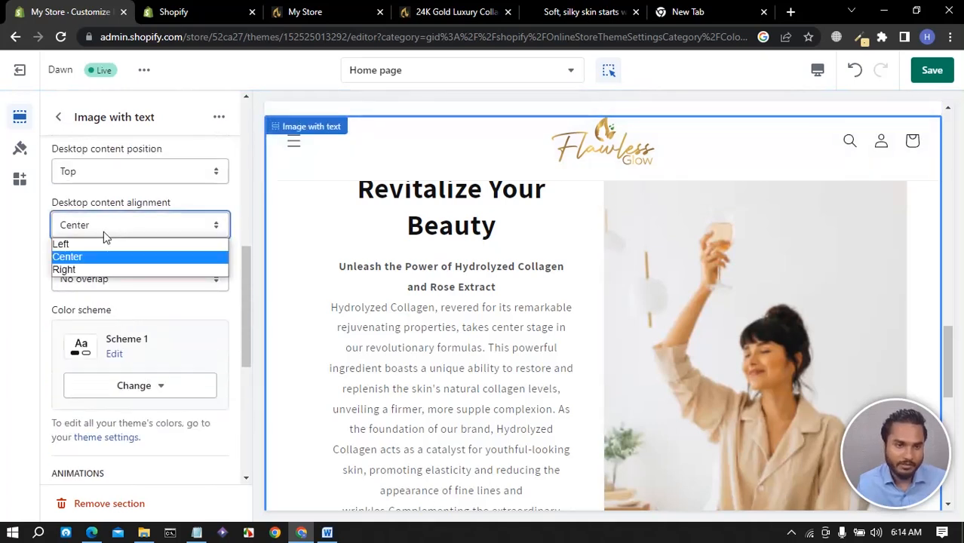
pyautogui.click(98, 245)
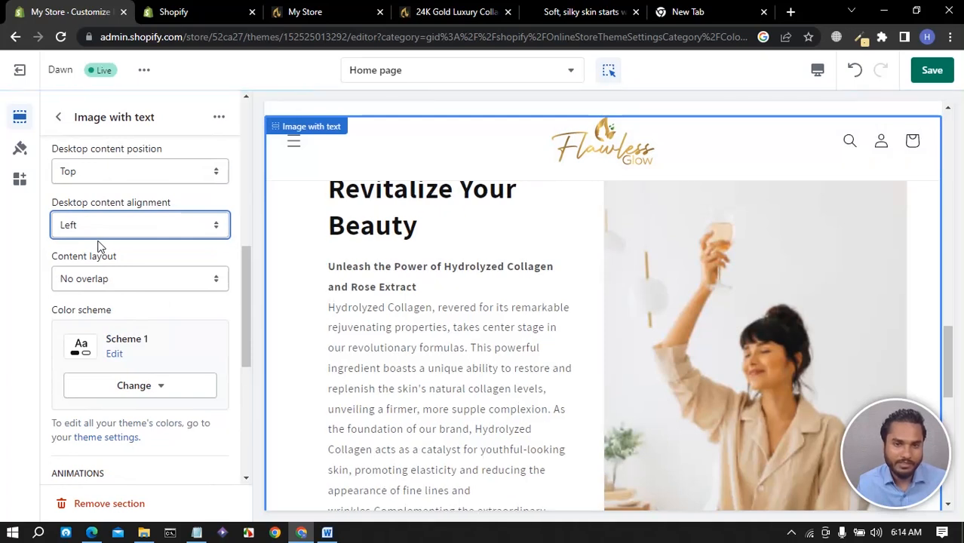
pyautogui.click(101, 237)
pyautogui.click(103, 253)
# - Set the "Revitalize Your Beauty" section's mobile content alignment to Left and save the theme changes
pyautogui.scroll(-5, 155, 279)
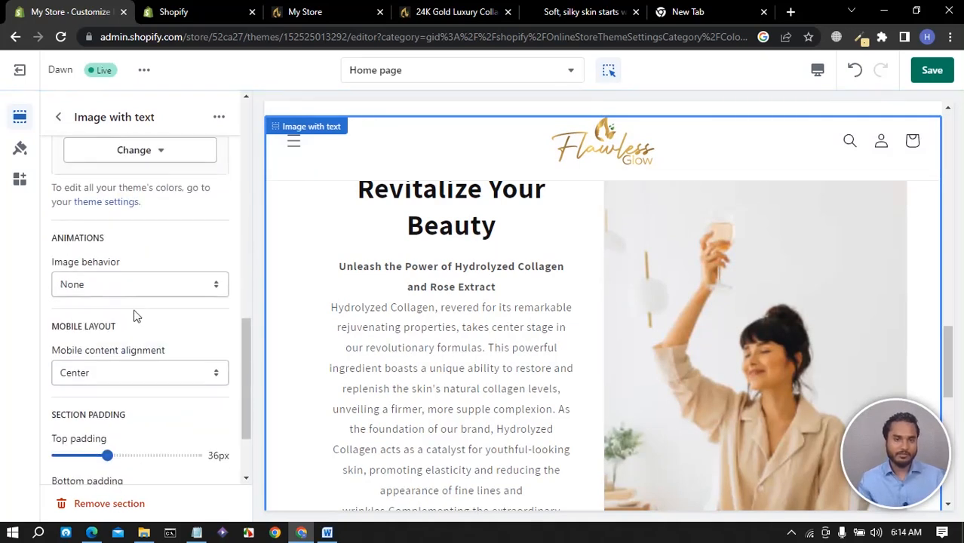
pyautogui.click(111, 266)
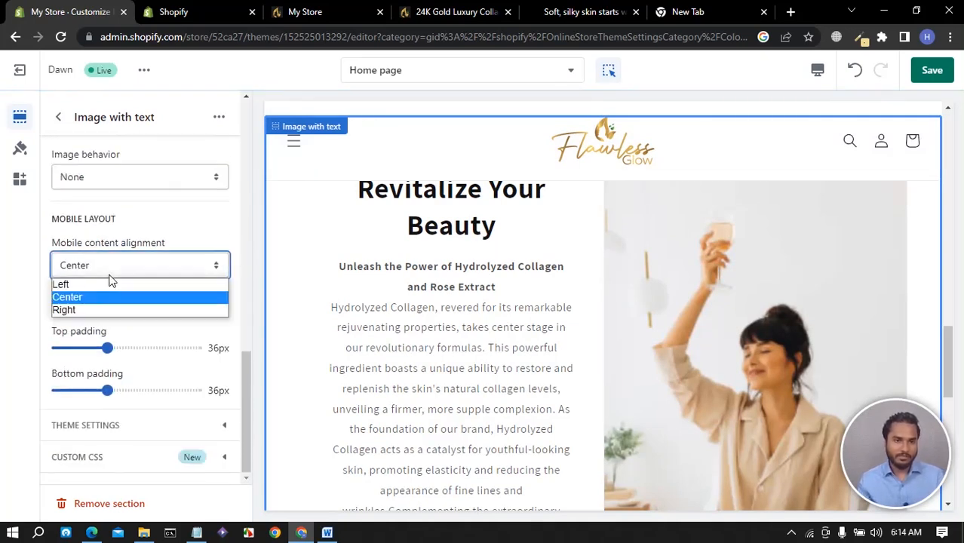
pyautogui.click(90, 295)
pyautogui.press('Up')
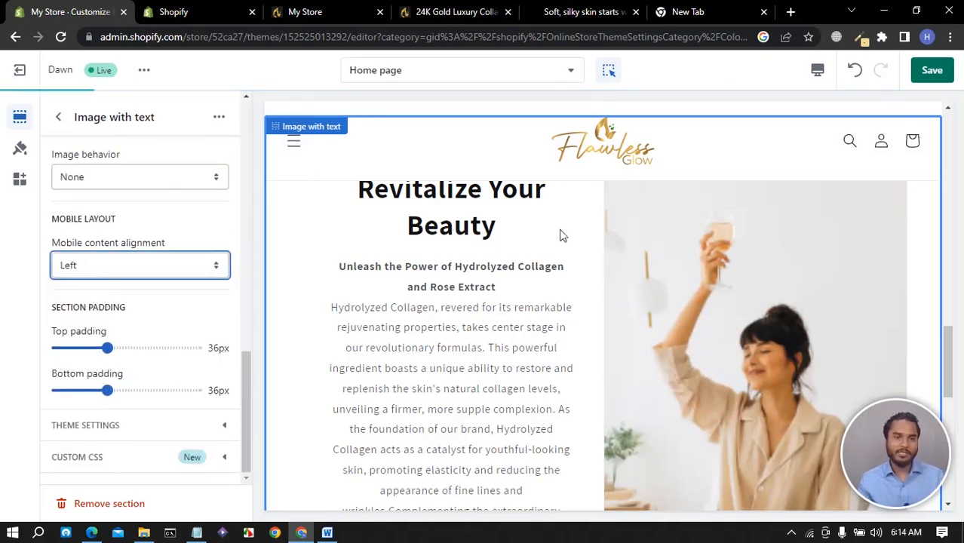
pyautogui.click(932, 71)
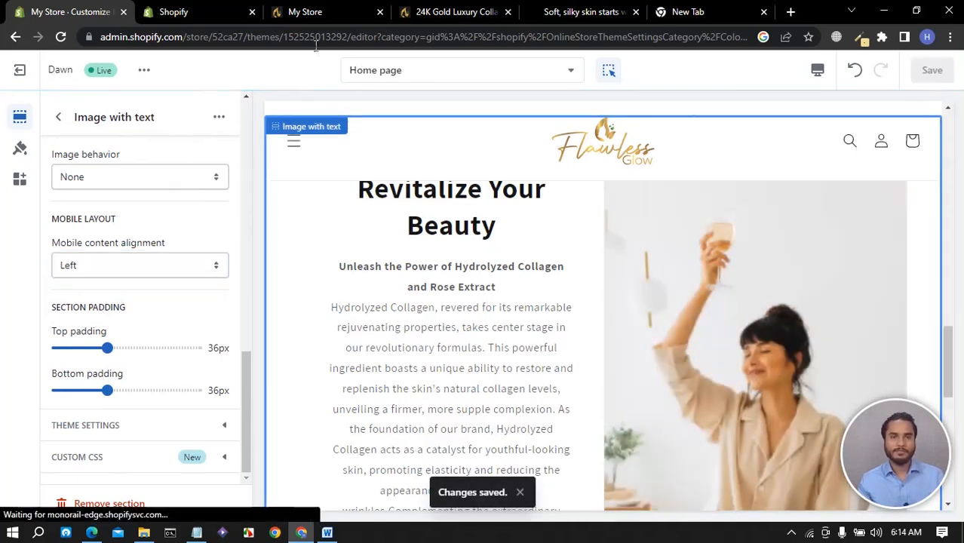
# - Reload the storefront home page and check the text, image and button of the "Revitalize Your Beauty" section
pyautogui.click(326, 14)
pyautogui.click(60, 36)
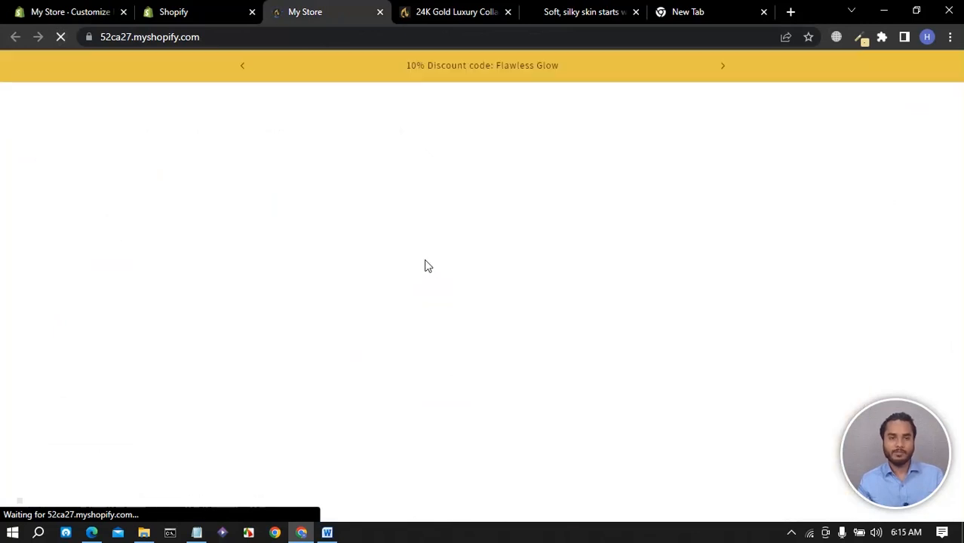
pyautogui.scroll(-15, 265, 278)
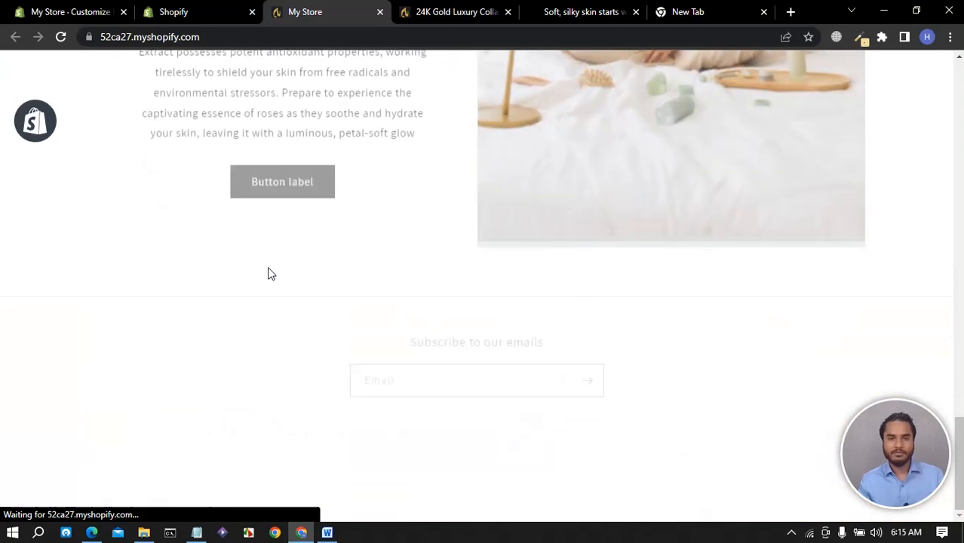
pyautogui.scroll(6, 269, 271)
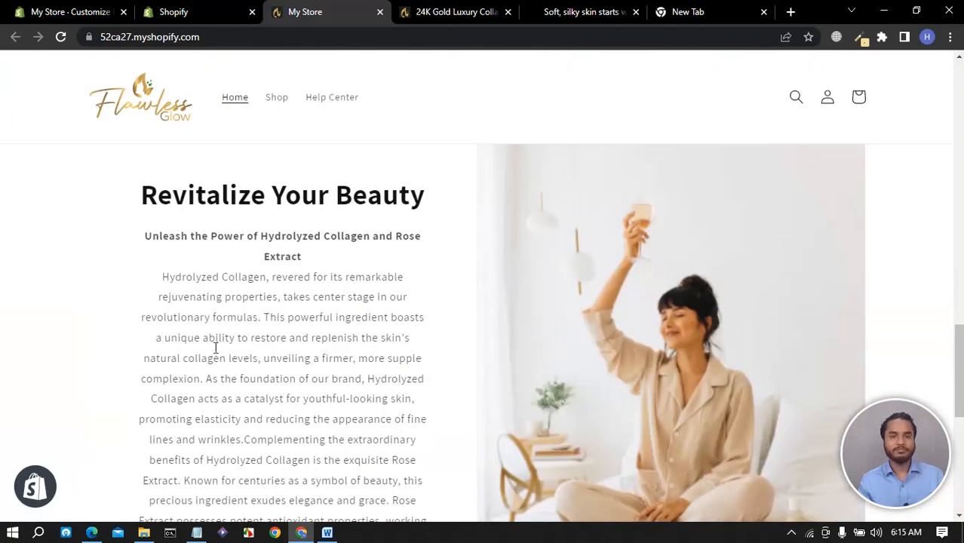
pyautogui.scroll(-3, 269, 264)
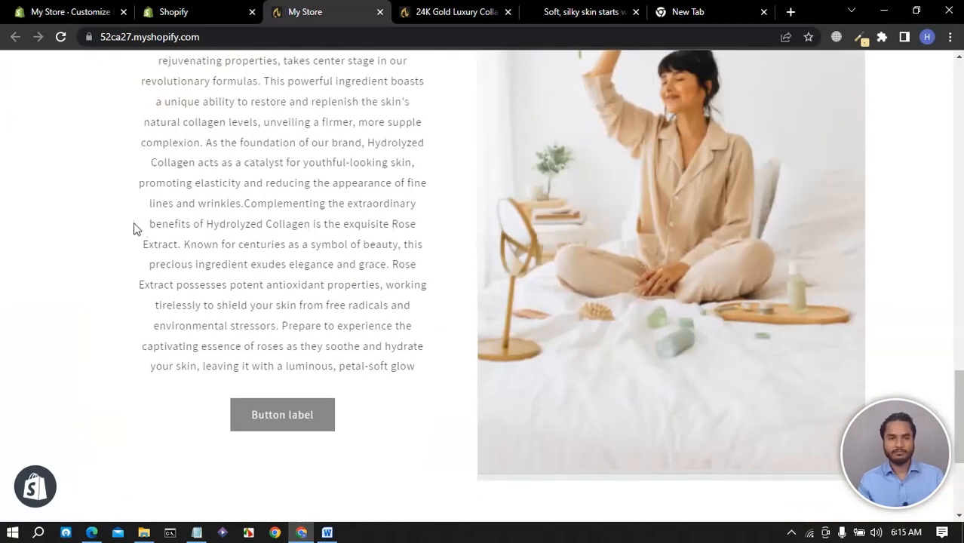
# - Back in the theme editor, remove the button block from the "Revitalize Your Beauty" section and save the theme
pyautogui.click(187, 17)
pyautogui.click(75, 19)
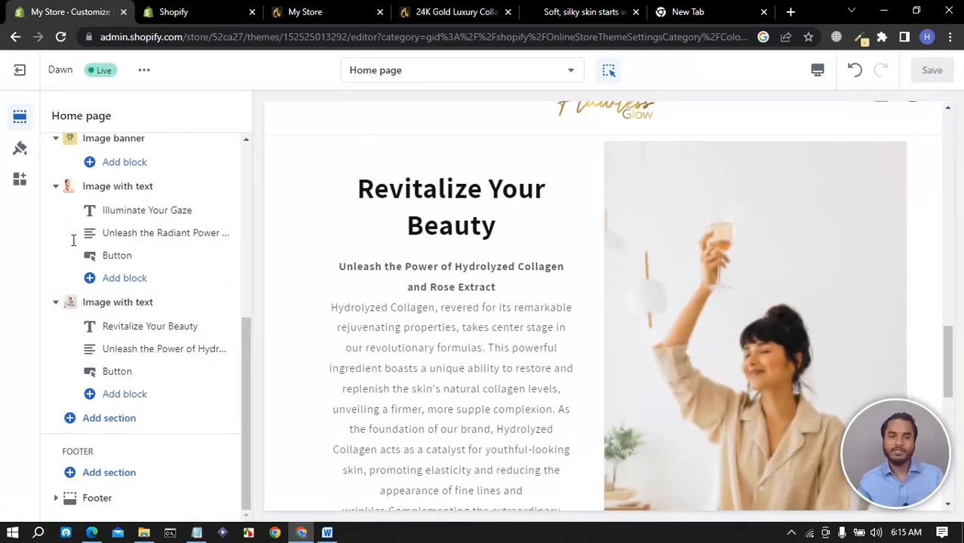
pyautogui.scroll(3, 481, 349)
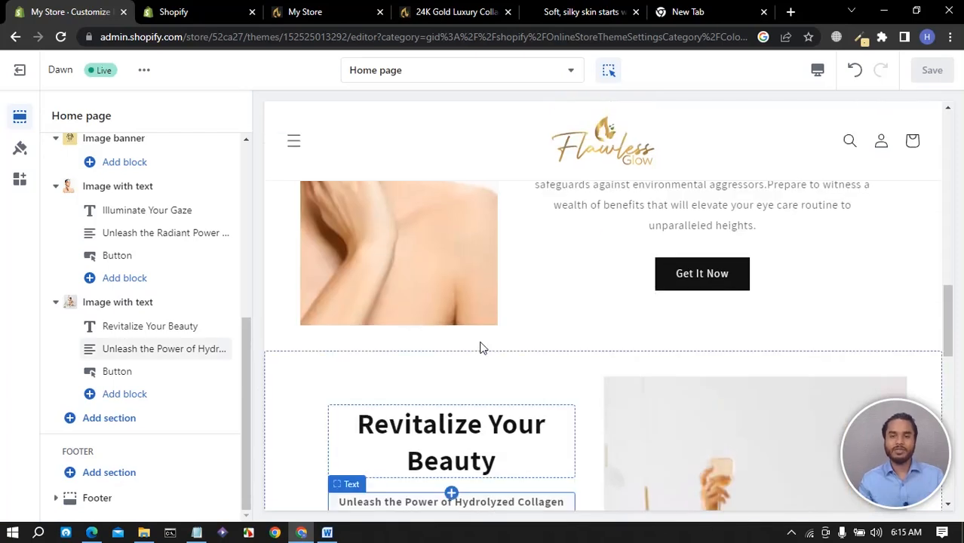
pyautogui.moveTo(129, 377)
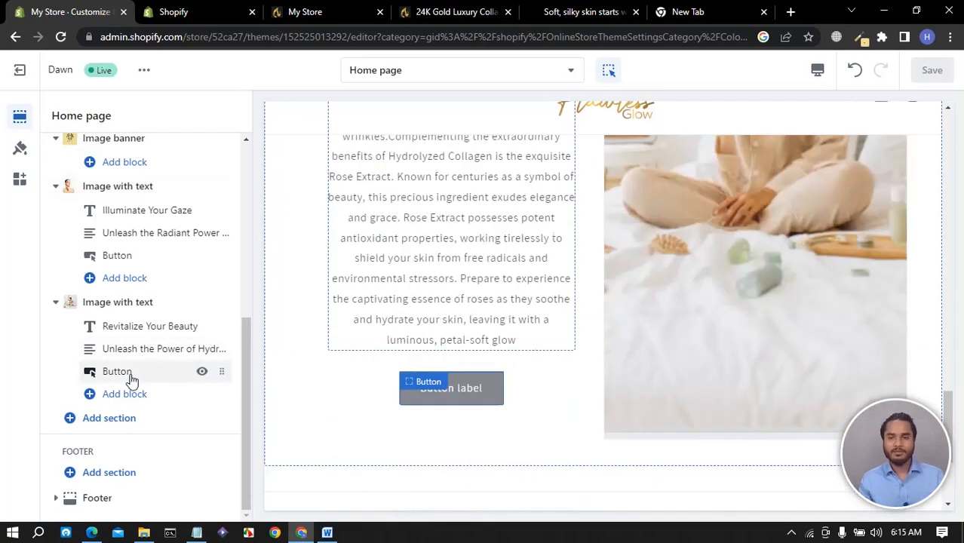
pyautogui.click(130, 378)
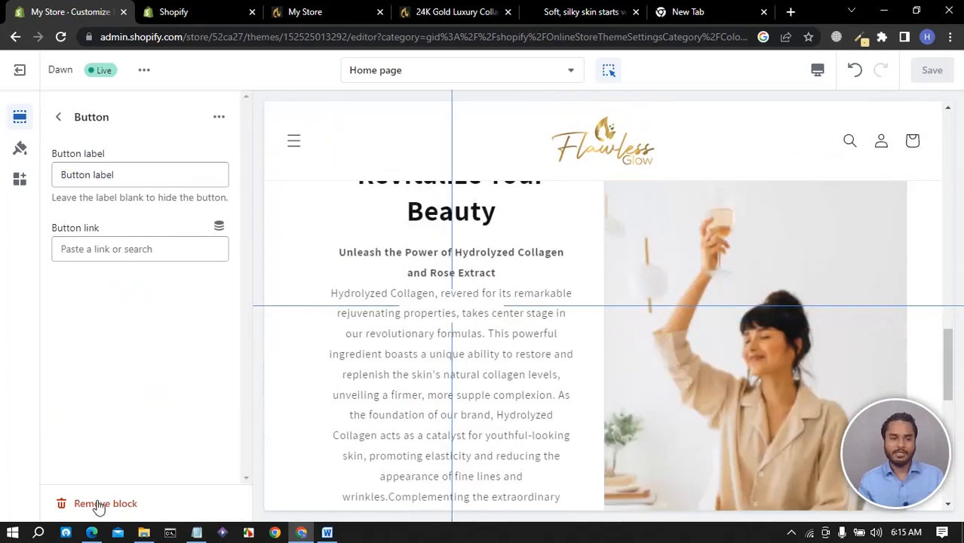
pyautogui.click(117, 503)
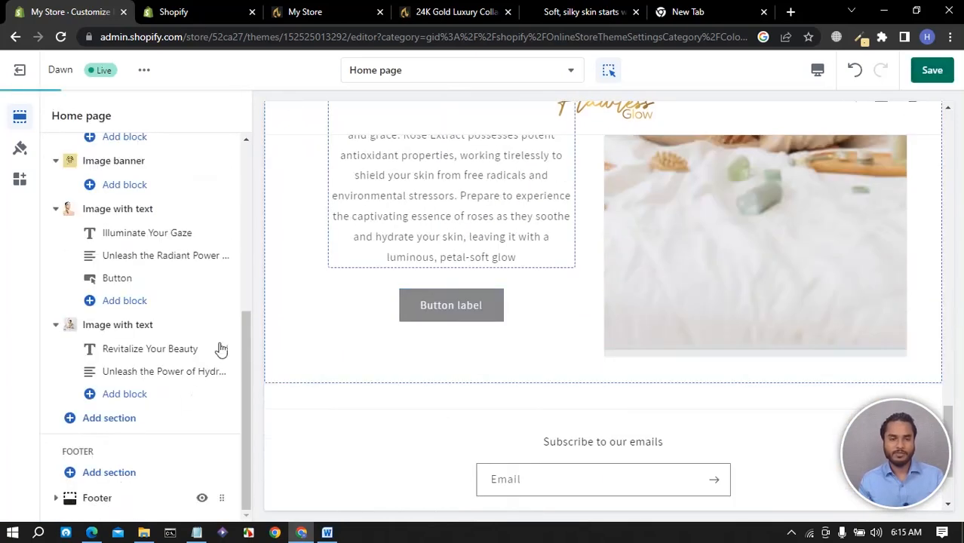
pyautogui.click(931, 70)
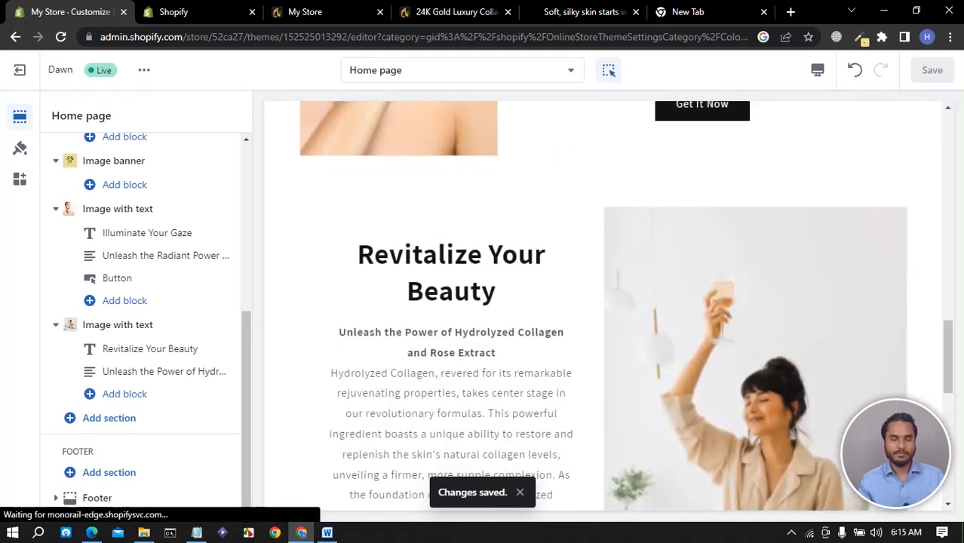
# - Reload the storefront and review the whole home page, comparing the "Illuminate Your Gaze" and "Revitalize Your Beauty" sections
pyautogui.click(311, 11)
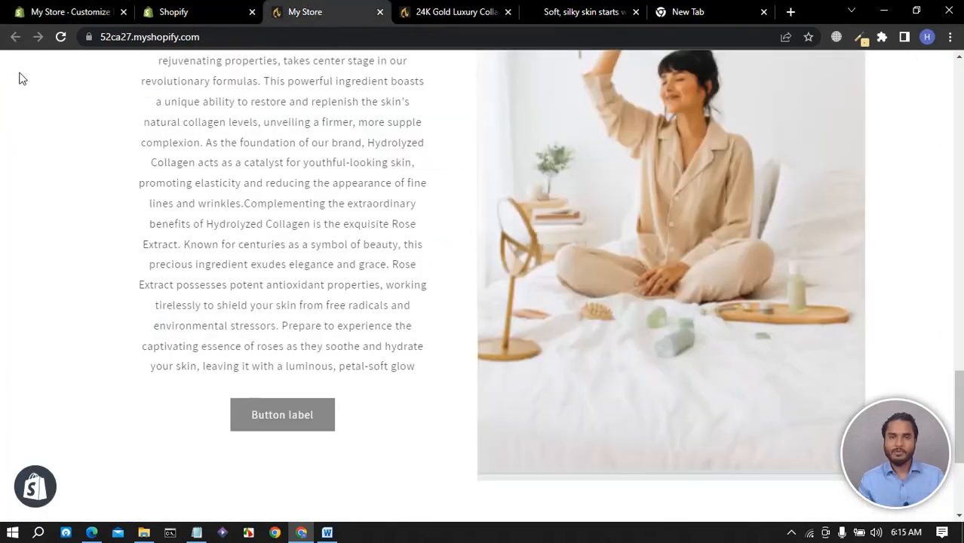
pyautogui.click(61, 36)
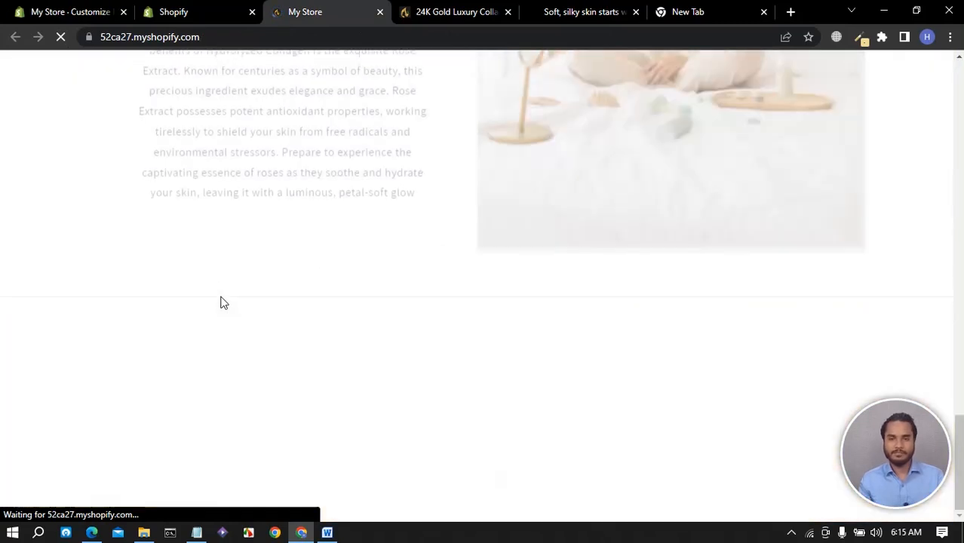
pyautogui.scroll(10, 204, 341)
pyautogui.scroll(8, 209, 337)
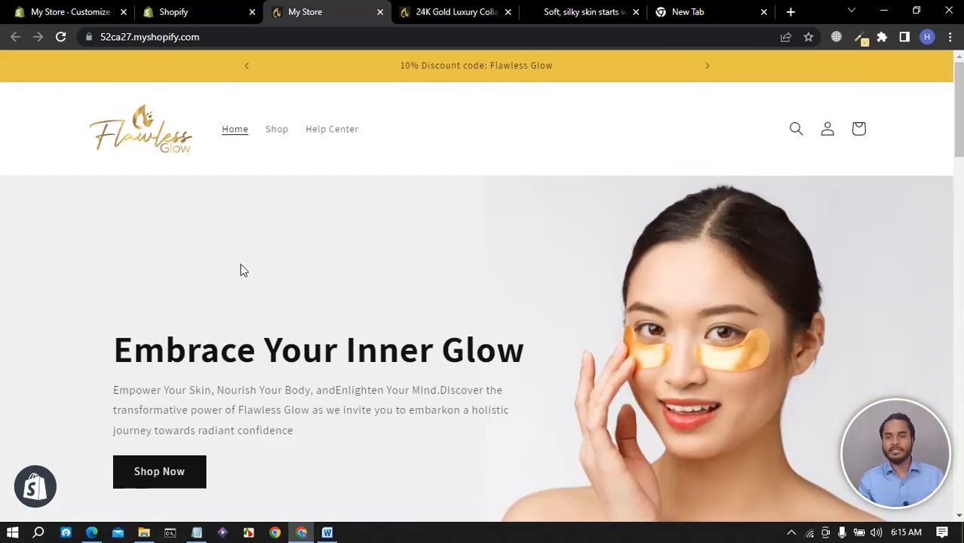
pyautogui.scroll(-8, 273, 245)
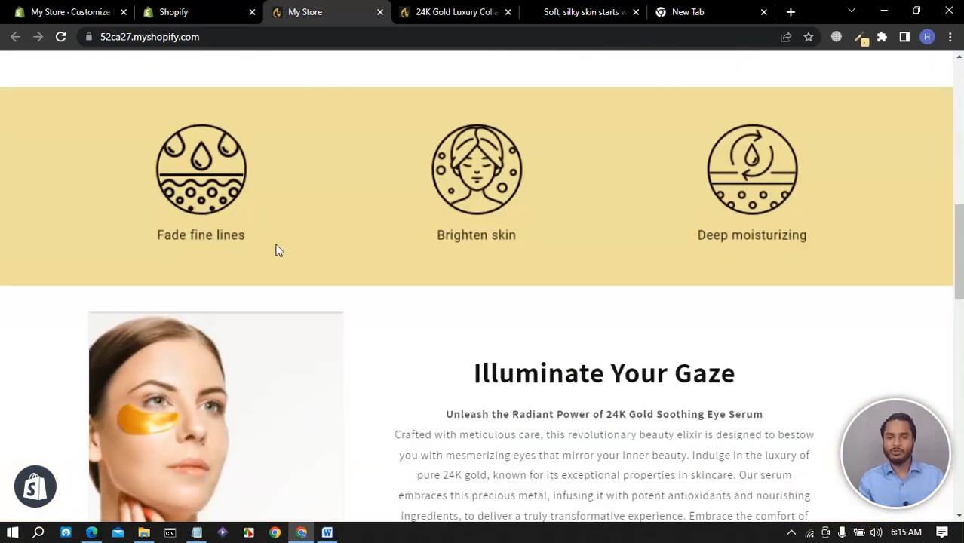
pyautogui.scroll(-6, 300, 314)
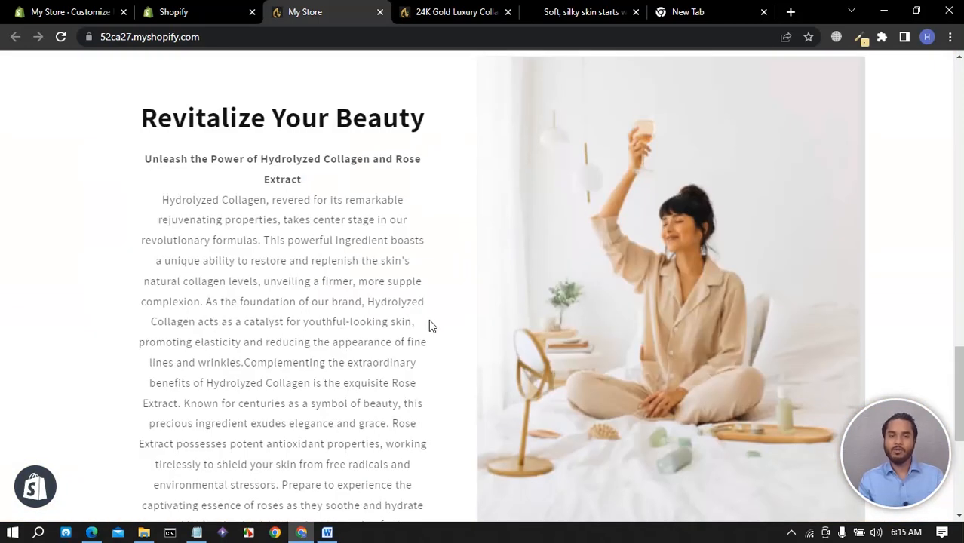
pyautogui.scroll(-3, 288, 356)
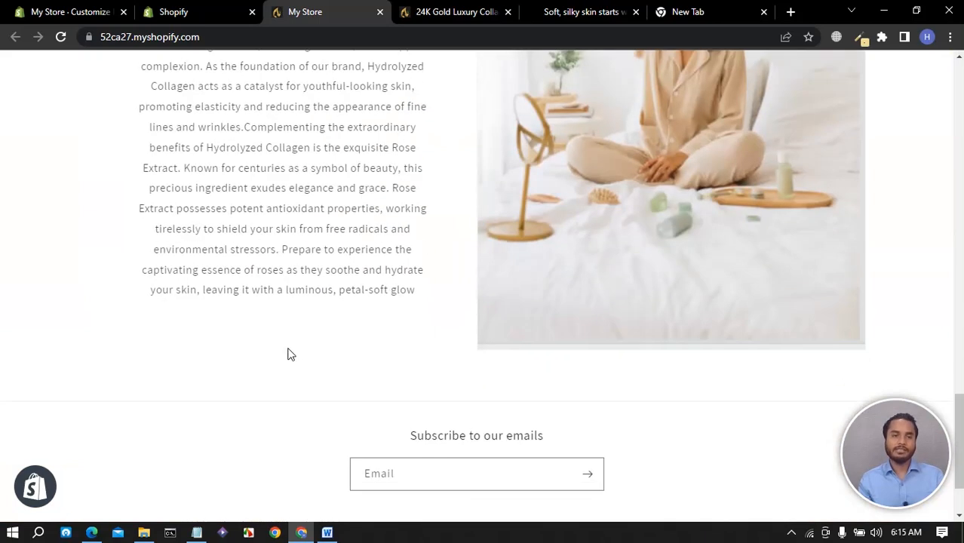
pyautogui.scroll(15, 288, 353)
pyautogui.scroll(-5, 290, 350)
pyautogui.scroll(-5, 290, 346)
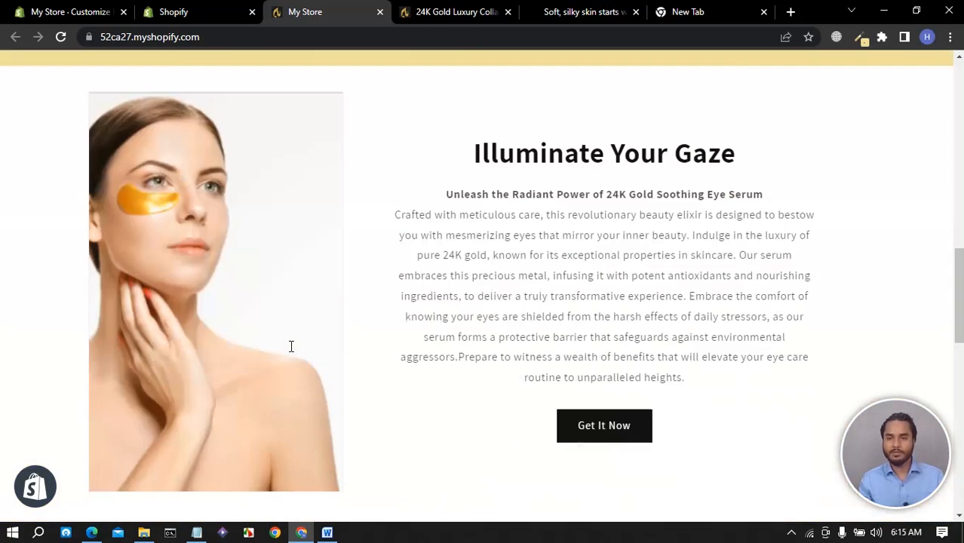
pyautogui.scroll(-6, 293, 351)
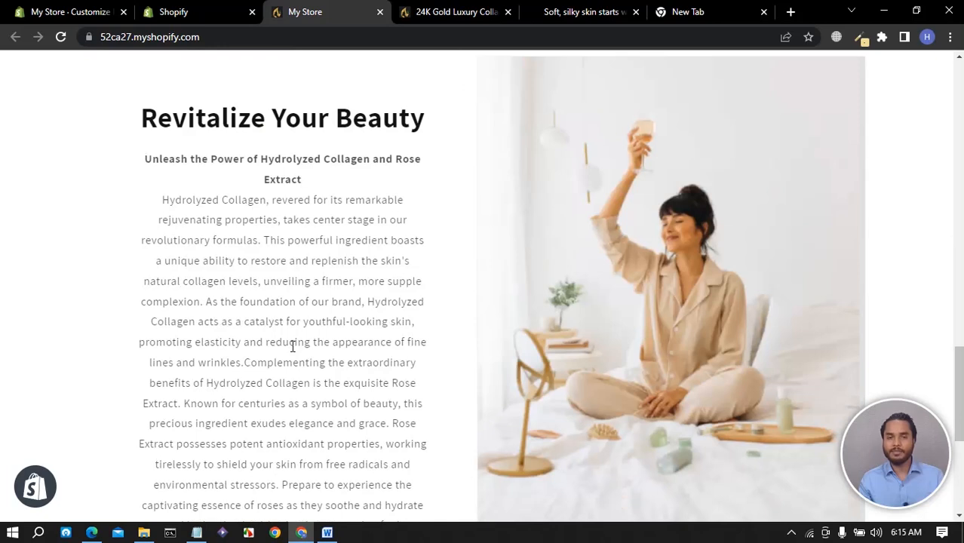
pyautogui.scroll(3, 630, 337)
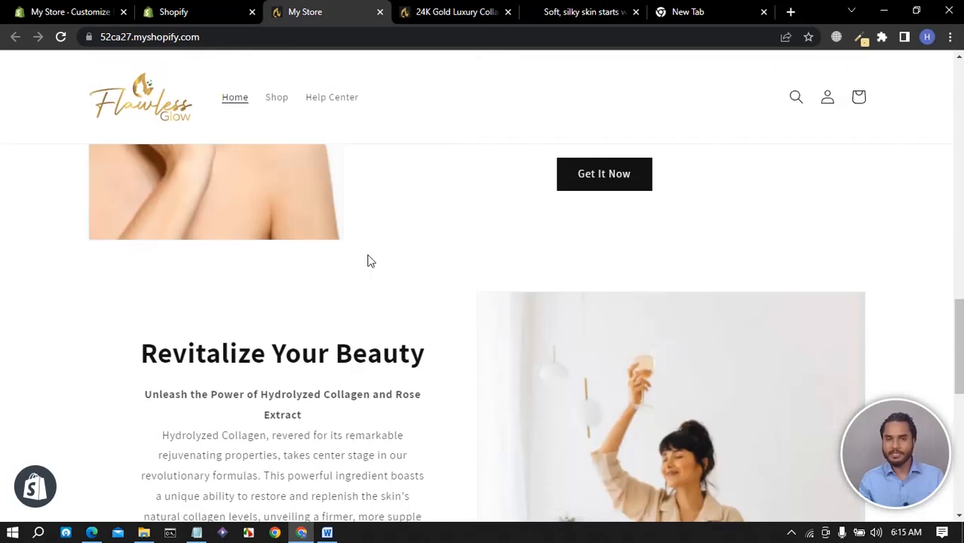
# - Return to the theme editor, set the "Revitalize Your Beauty" section's desktop image width to Small, and save the change
pyautogui.click(102, 13)
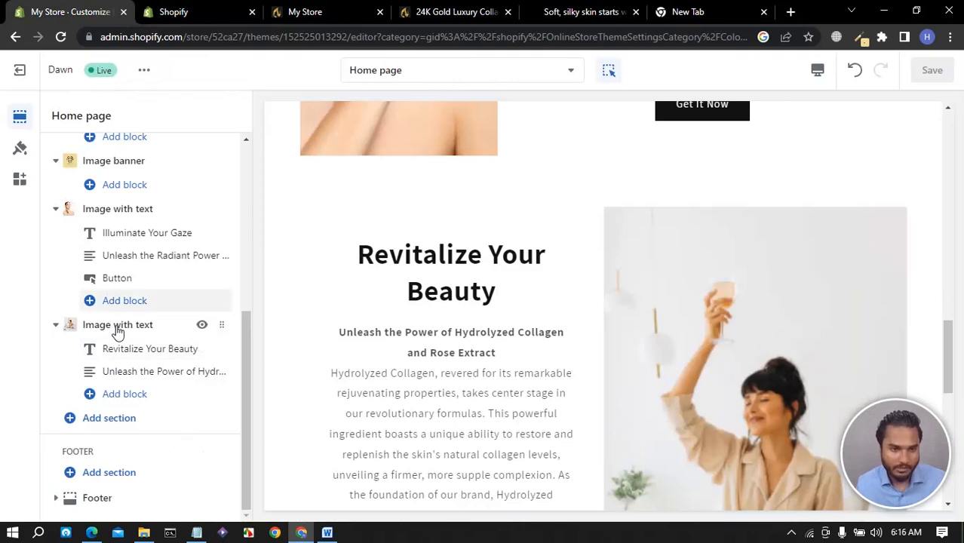
pyautogui.click(140, 351)
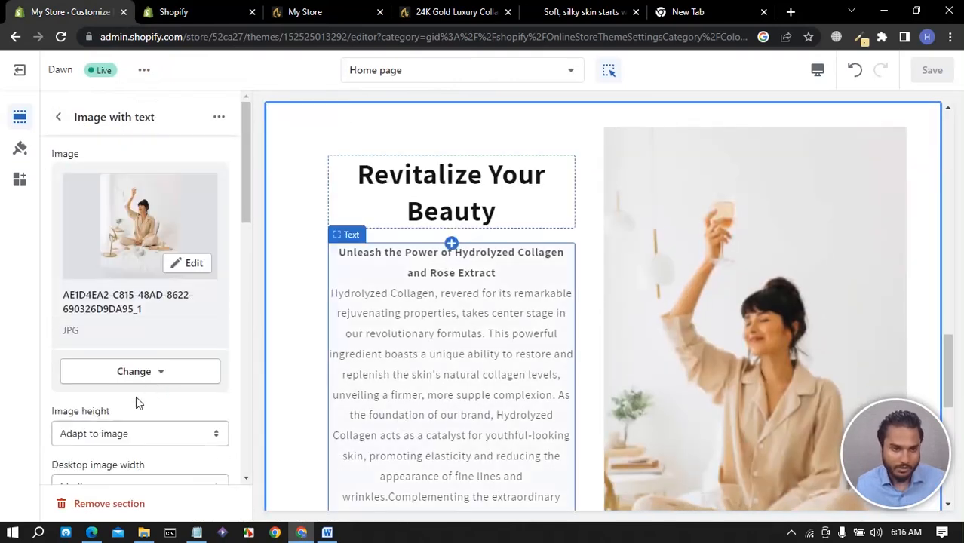
pyautogui.scroll(-3, 154, 330)
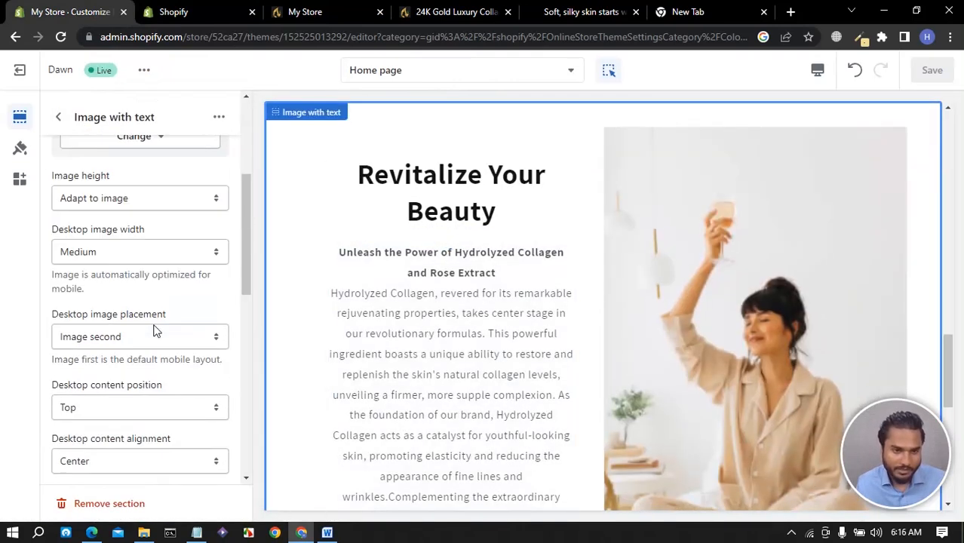
pyautogui.click(102, 252)
pyautogui.click(90, 267)
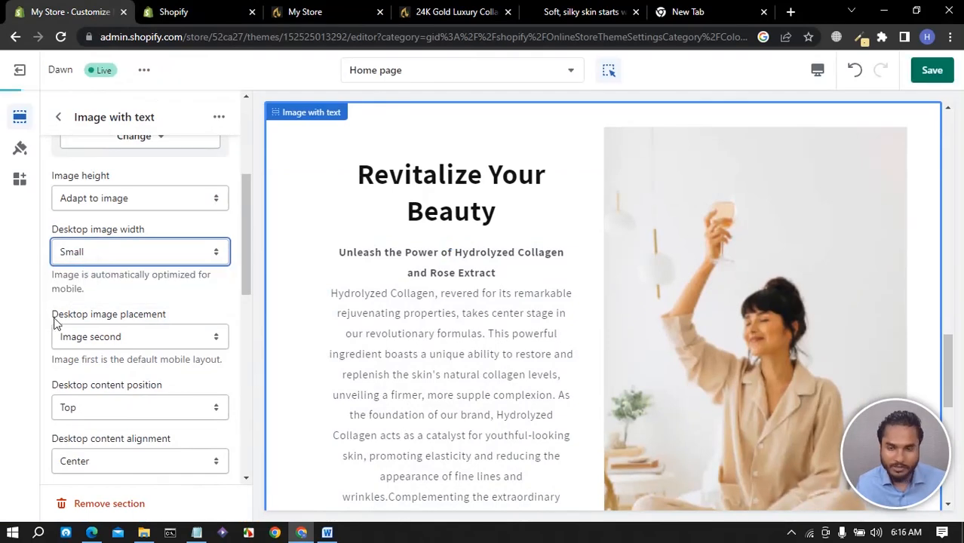
pyautogui.click(932, 73)
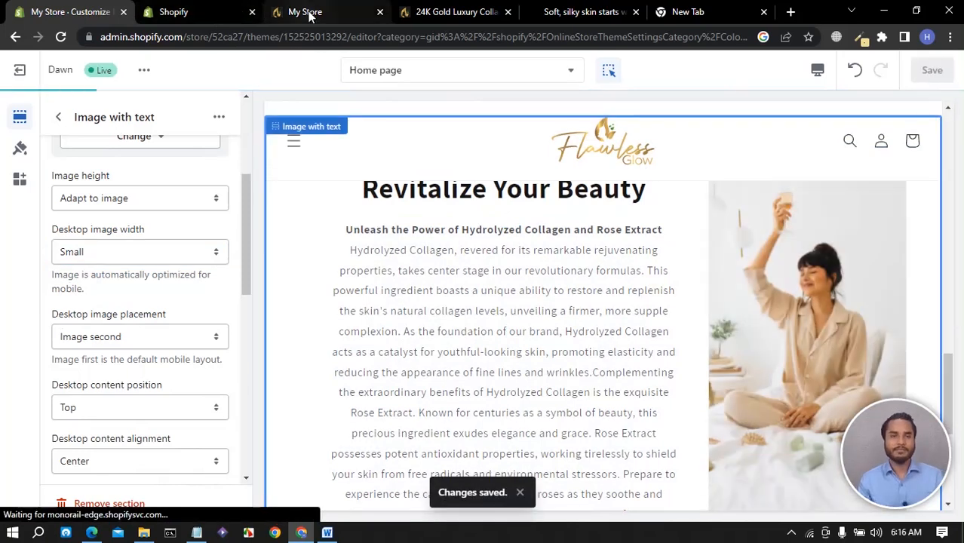
# - Reload the storefront home page and compare the image width and text layout of the "Revitalize Your Beauty" and "Illuminate Your Gaze" sections
pyautogui.scroll(6, 510, 235)
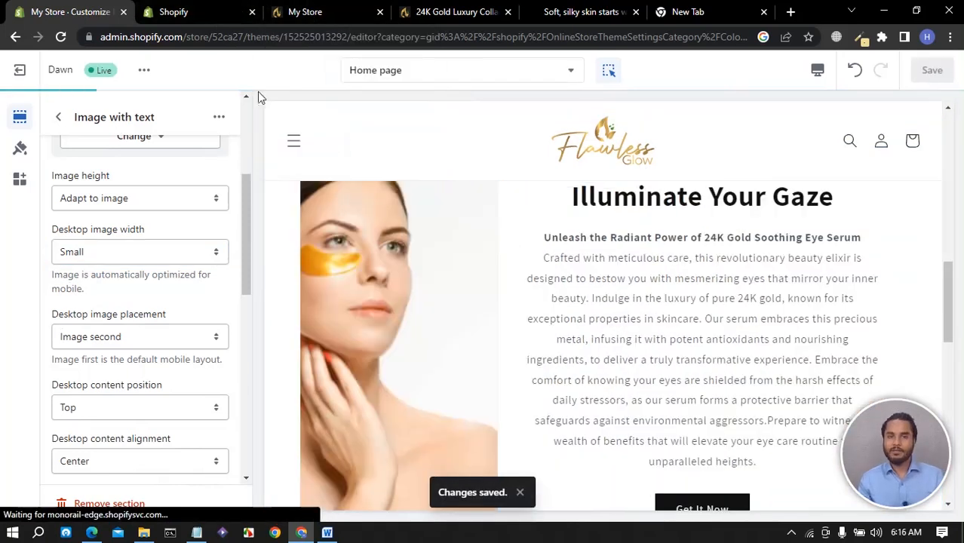
pyautogui.click(299, 17)
pyautogui.press('F5')
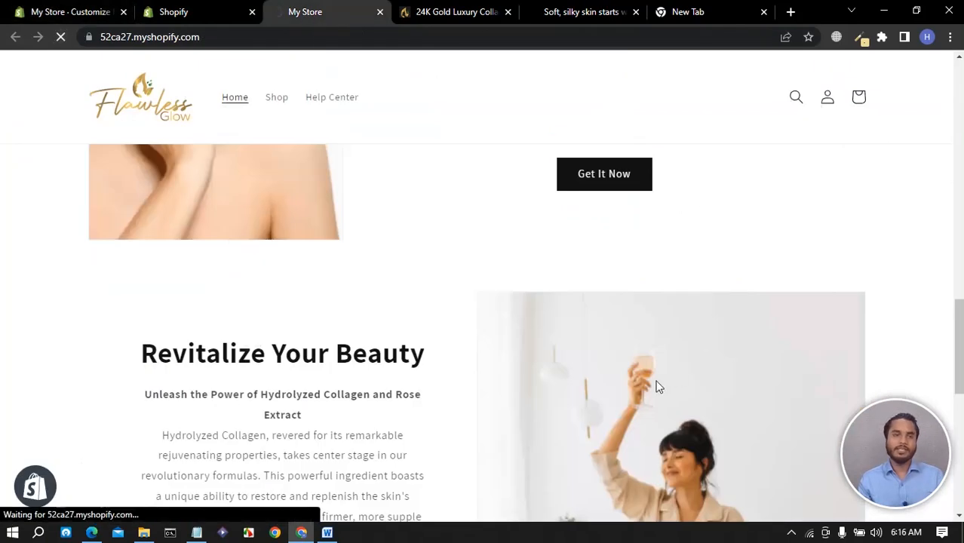
pyautogui.scroll(-3, 656, 386)
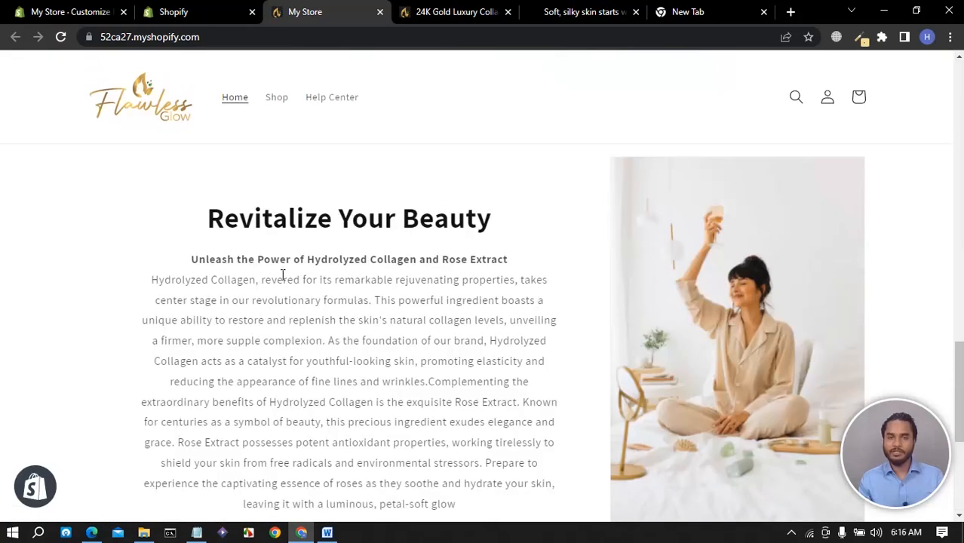
pyautogui.scroll(-2, 374, 278)
pyautogui.scroll(3, 352, 318)
pyautogui.scroll(4, 392, 384)
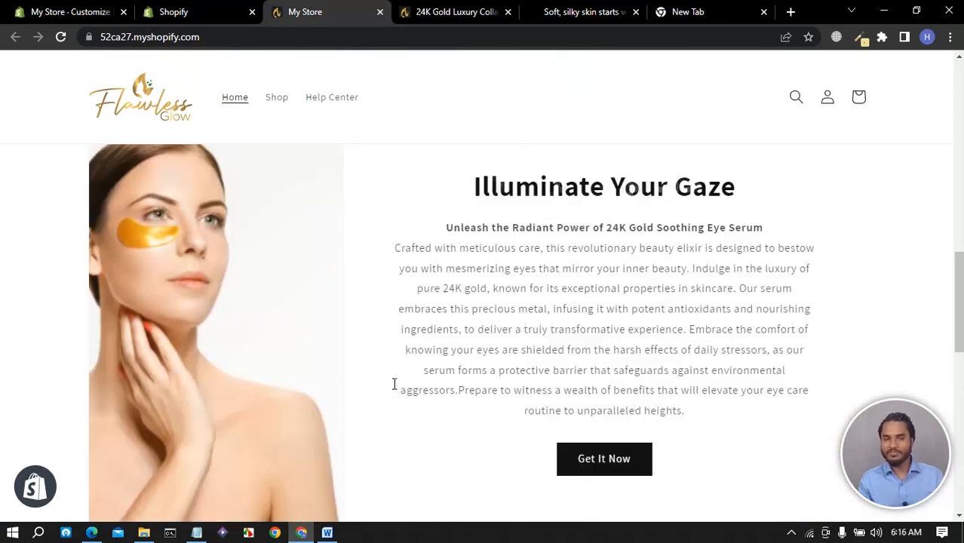
pyautogui.scroll(-4, 395, 389)
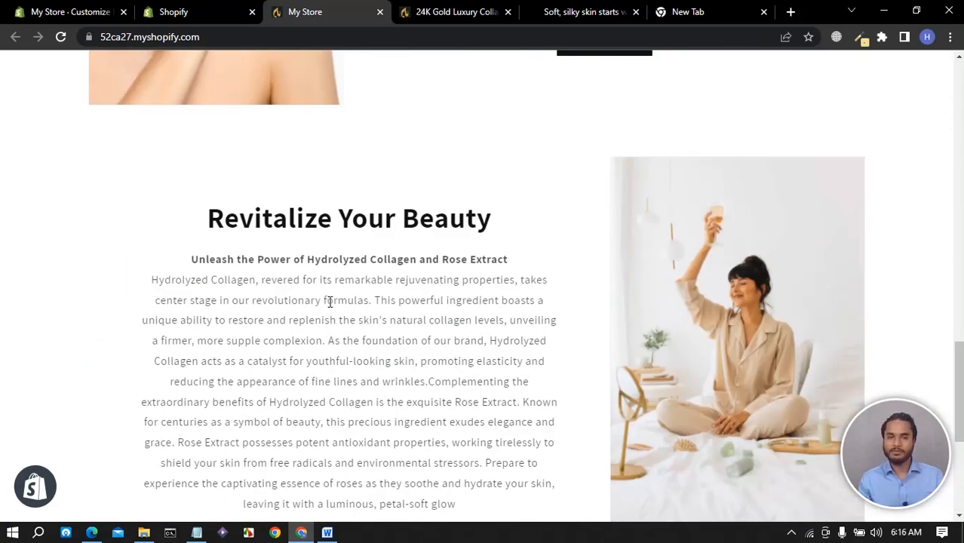
pyautogui.scroll(-3, 330, 302)
# - Back in the theme editor, set the "Revitalize Your Beauty" section's desktop content alignment to Left and save the theme
pyautogui.click(199, 15)
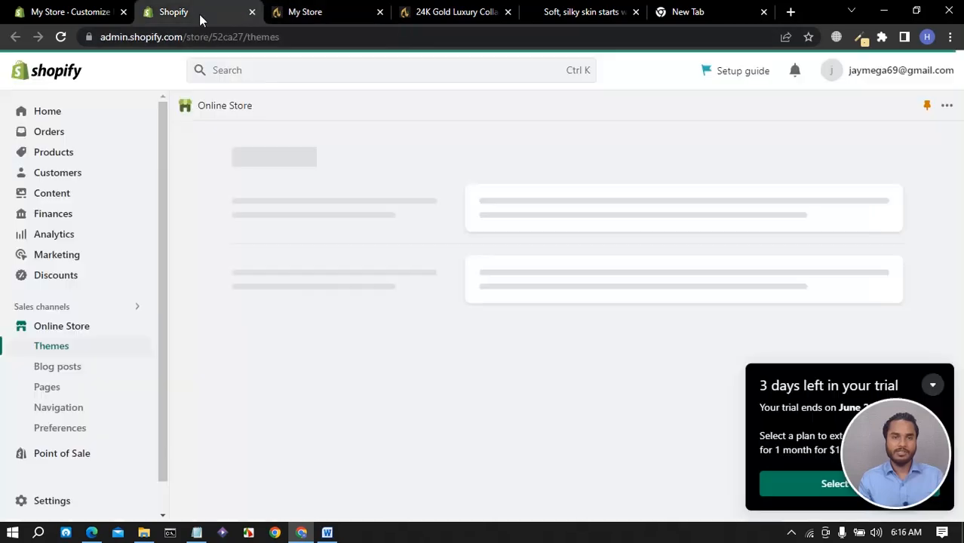
pyautogui.click(60, 12)
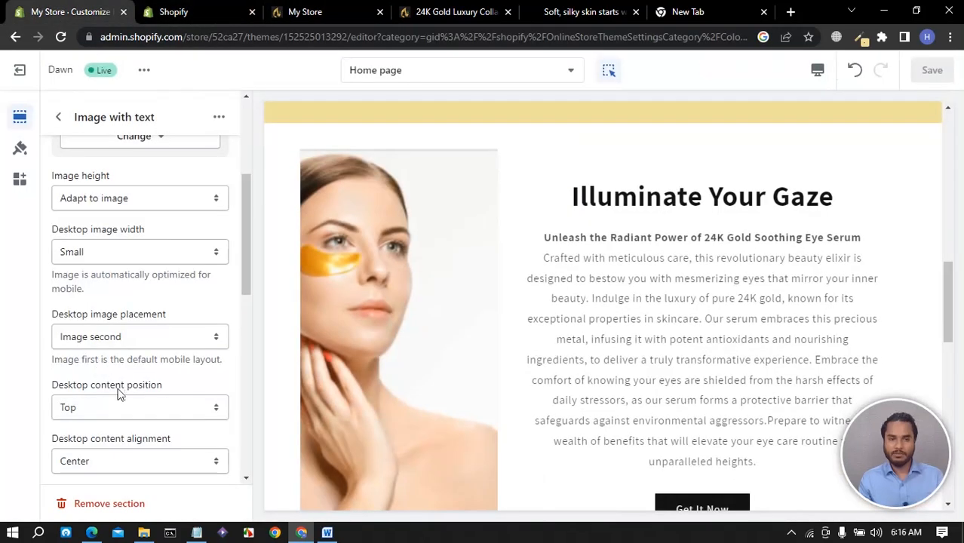
pyautogui.click(106, 468)
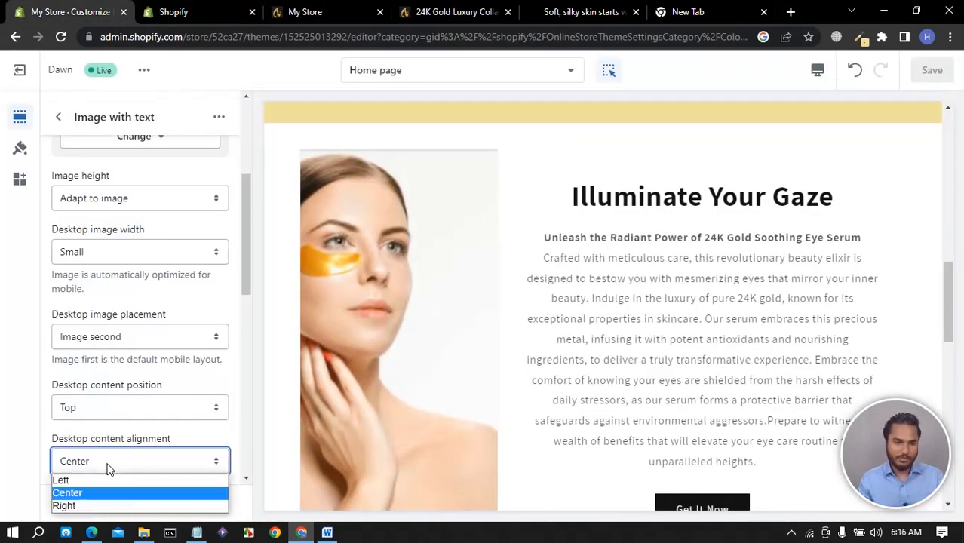
pyautogui.click(96, 478)
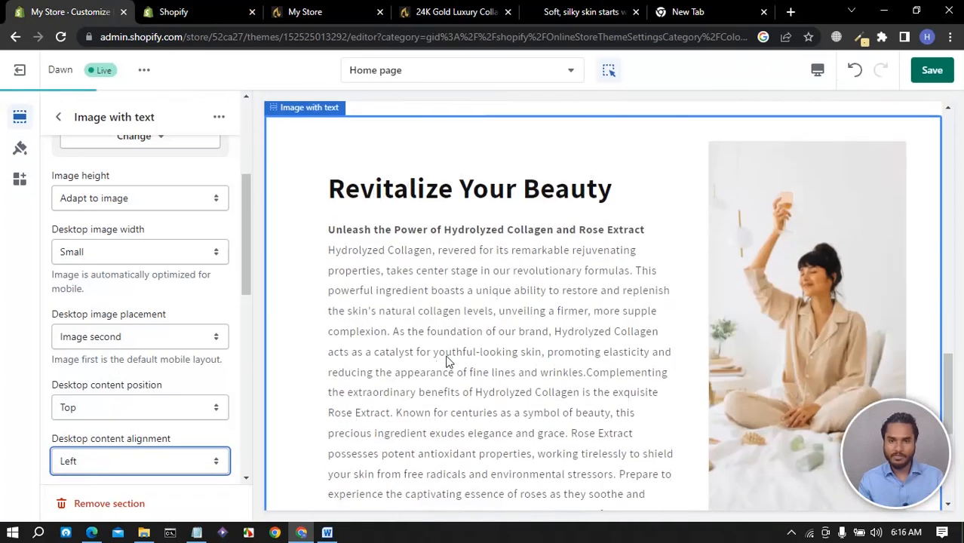
pyautogui.click(930, 73)
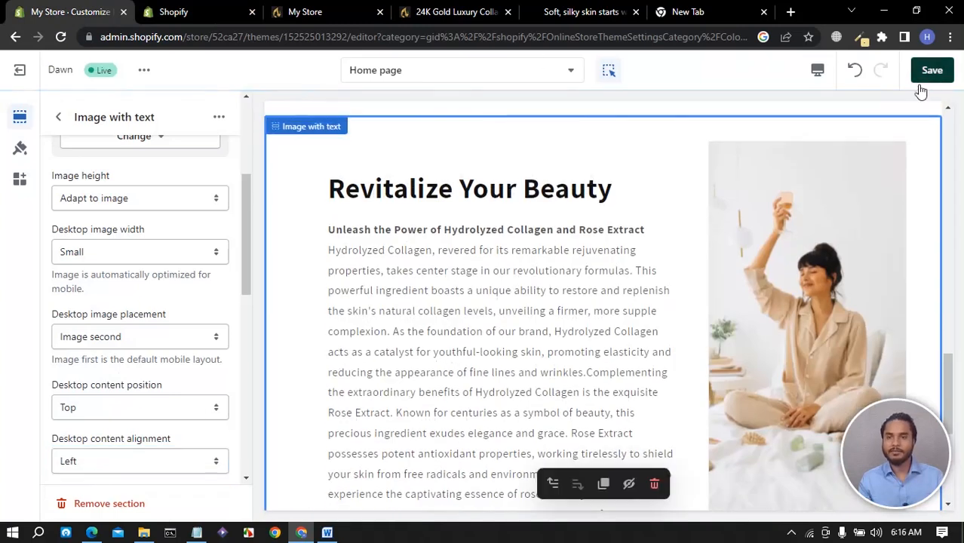
# - Reload the storefront home page and compare the text alignment of the "Revitalize Your Beauty" section with the "Illuminate Your Gaze" section
pyautogui.click(327, 11)
pyautogui.click(61, 38)
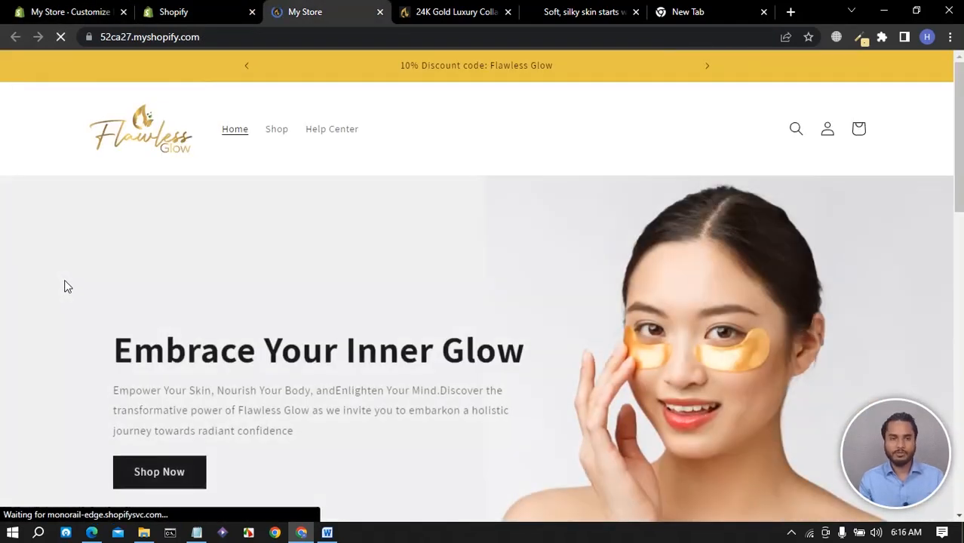
pyautogui.scroll(-10, 64, 281)
pyautogui.scroll(-10, 289, 288)
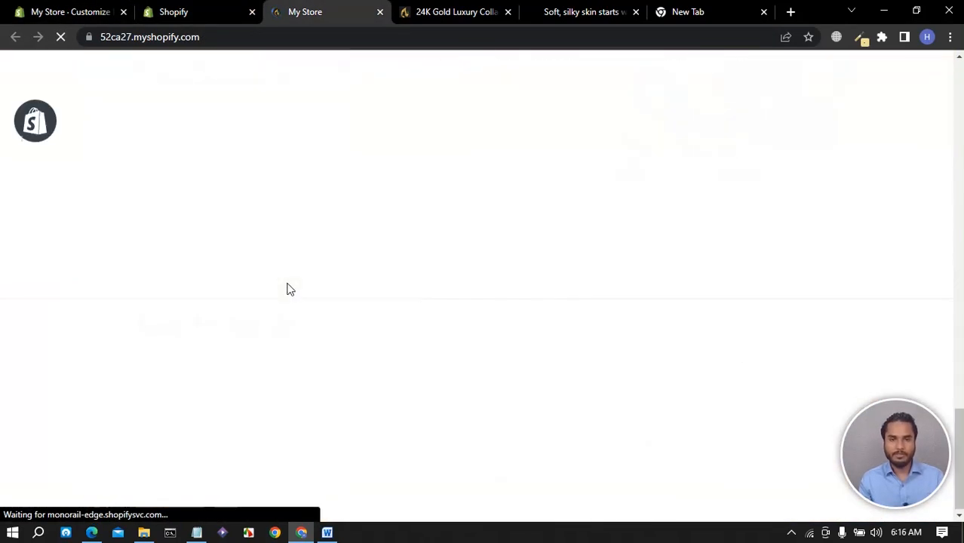
pyautogui.scroll(3, 288, 283)
pyautogui.scroll(3, 282, 290)
pyautogui.scroll(-3, 235, 305)
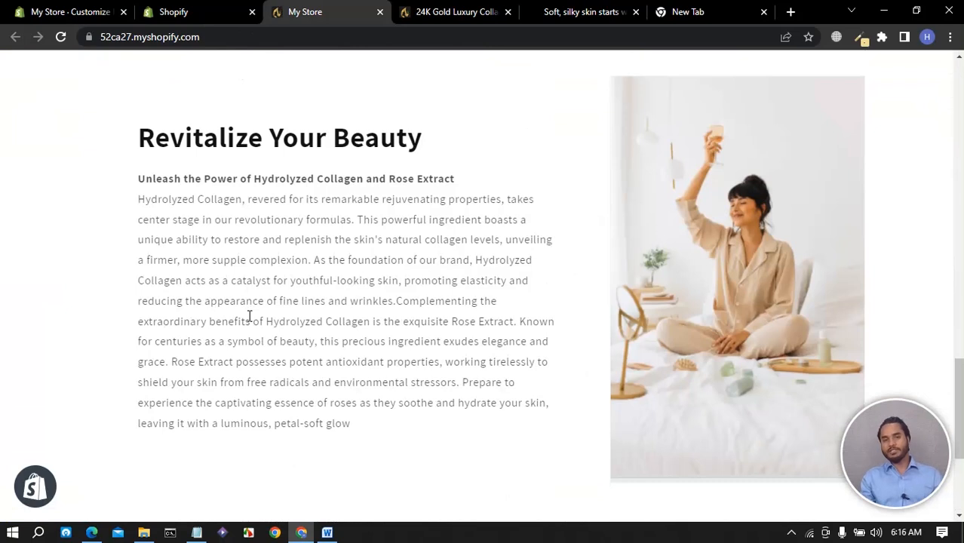
pyautogui.scroll(5, 250, 317)
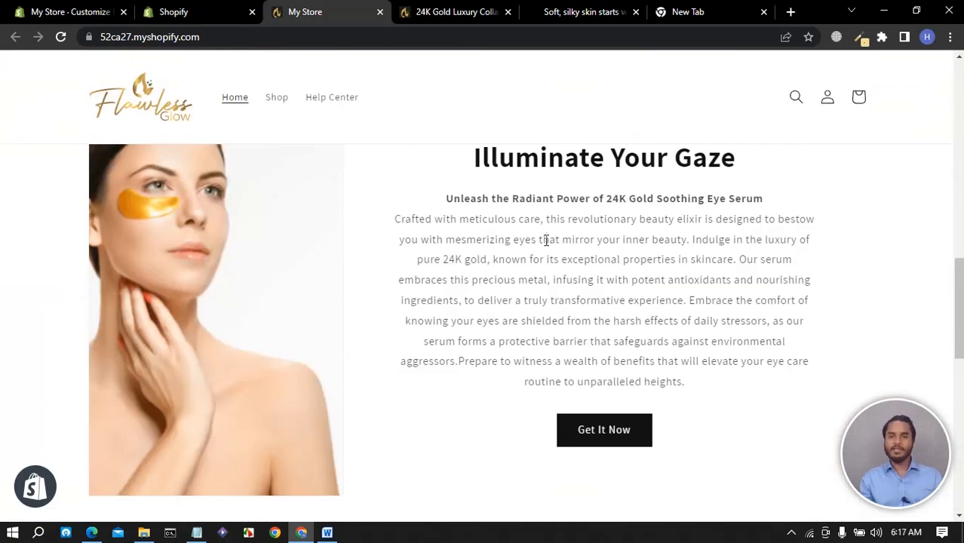
pyautogui.scroll(3, 570, 290)
pyautogui.scroll(-3, 565, 357)
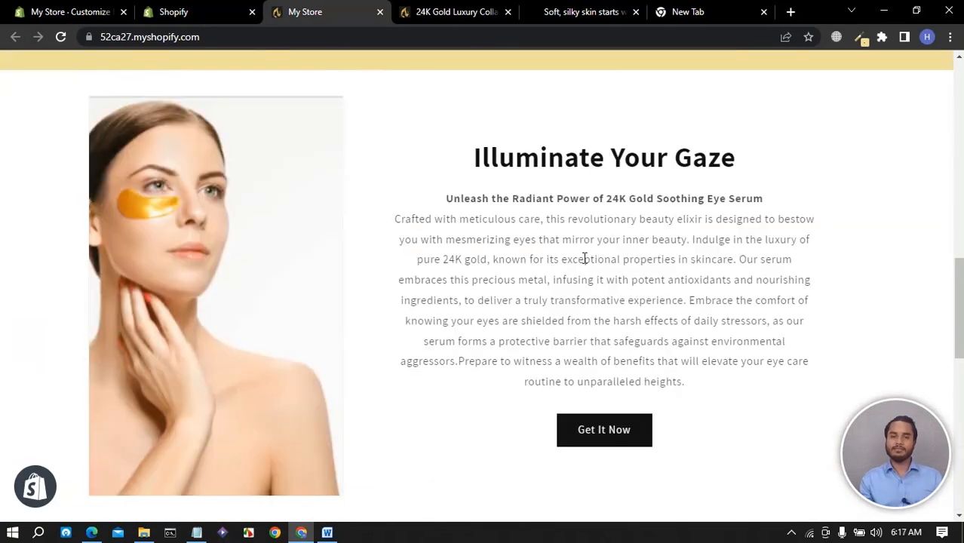
pyautogui.scroll(-5, 492, 286)
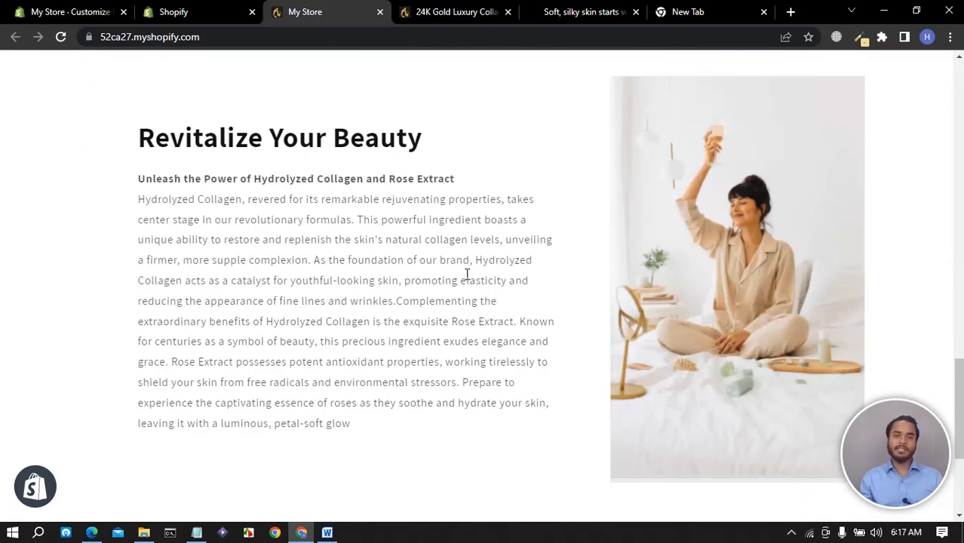
# - Return to the theme editor, set the "Revitalize Your Beauty" section's desktop content alignment to Center, and save the change
pyautogui.click(186, 13)
pyautogui.click(105, 12)
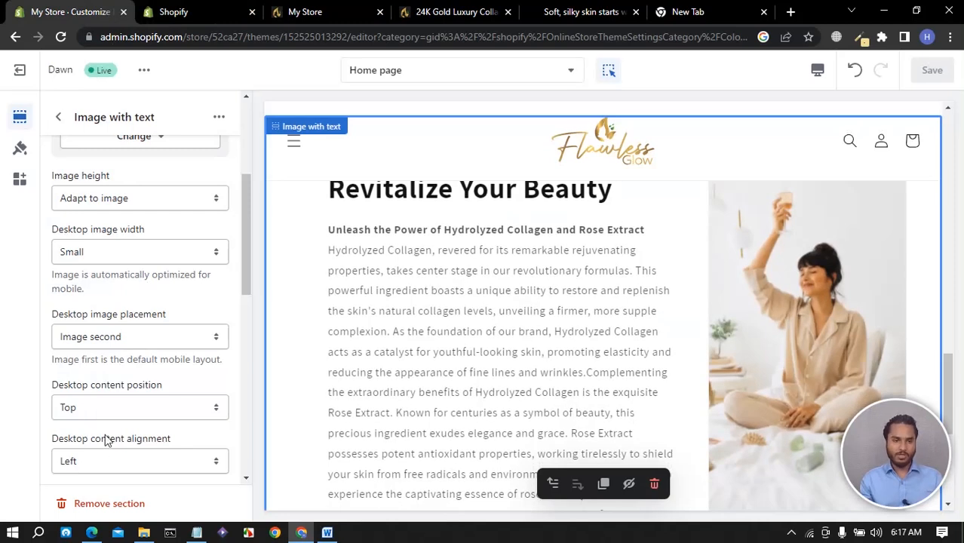
pyautogui.click(104, 463)
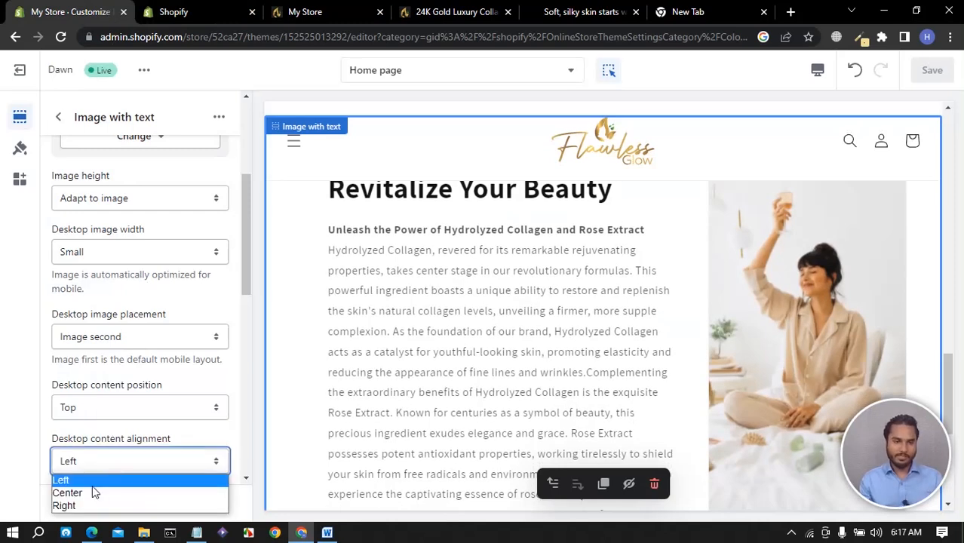
pyautogui.click(91, 493)
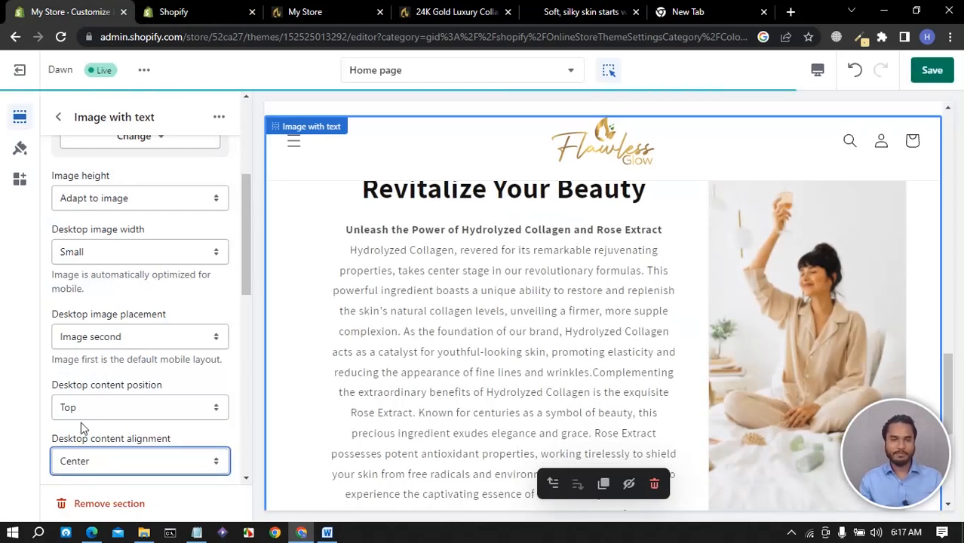
pyautogui.click(928, 78)
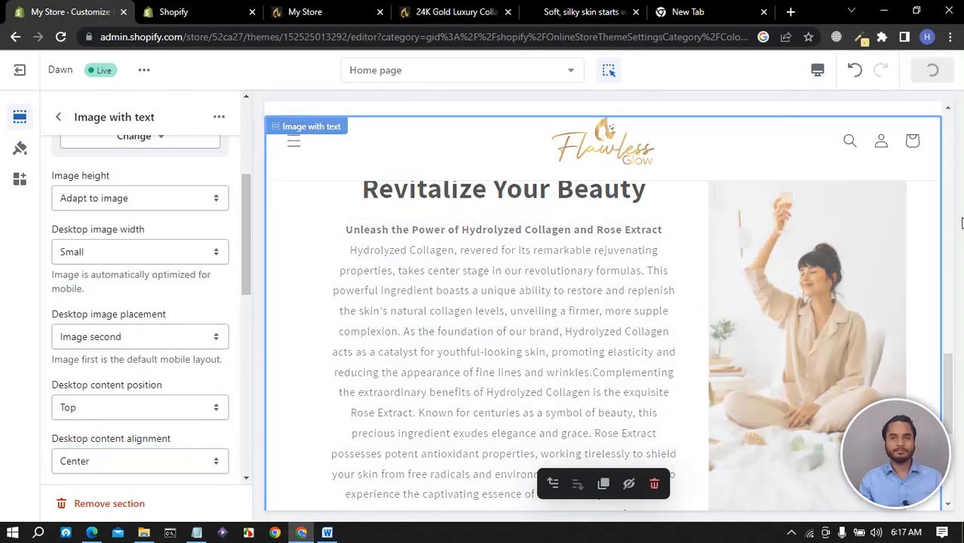
# - Switch to the storefront home page and look over the "Illuminate Your Gaze" and "Revitalize Your Beauty" sections again
pyautogui.click(311, 12)
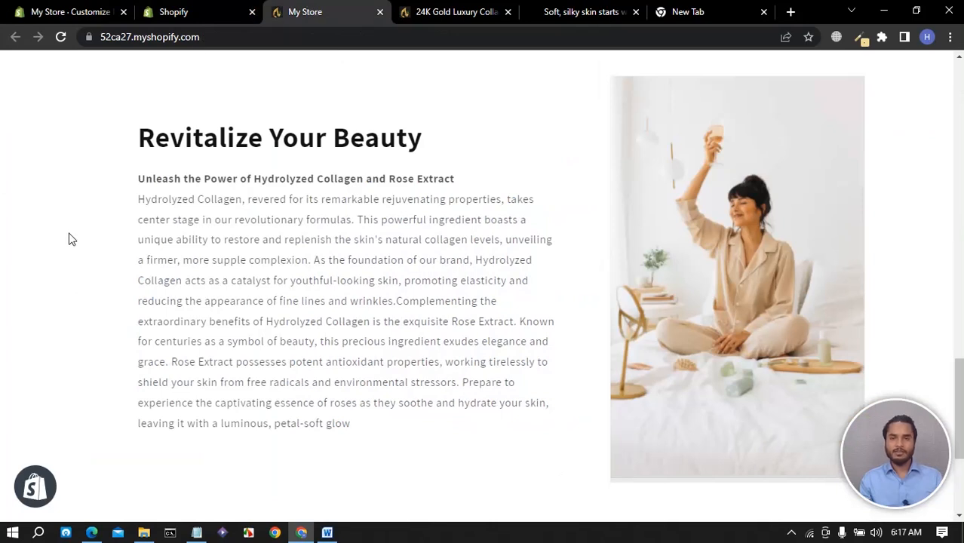
pyautogui.scroll(10, 151, 226)
pyautogui.scroll(-8, 240, 218)
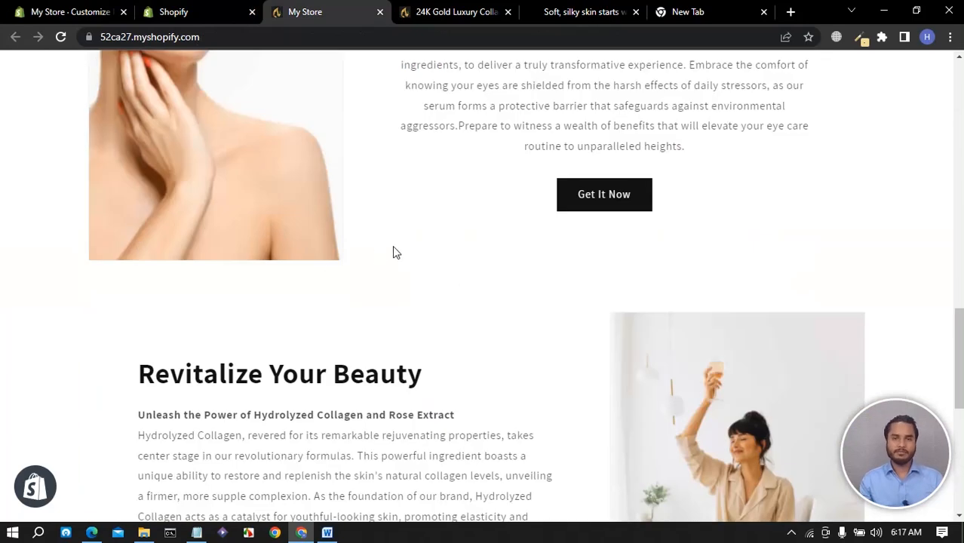
pyautogui.scroll(-3, 297, 249)
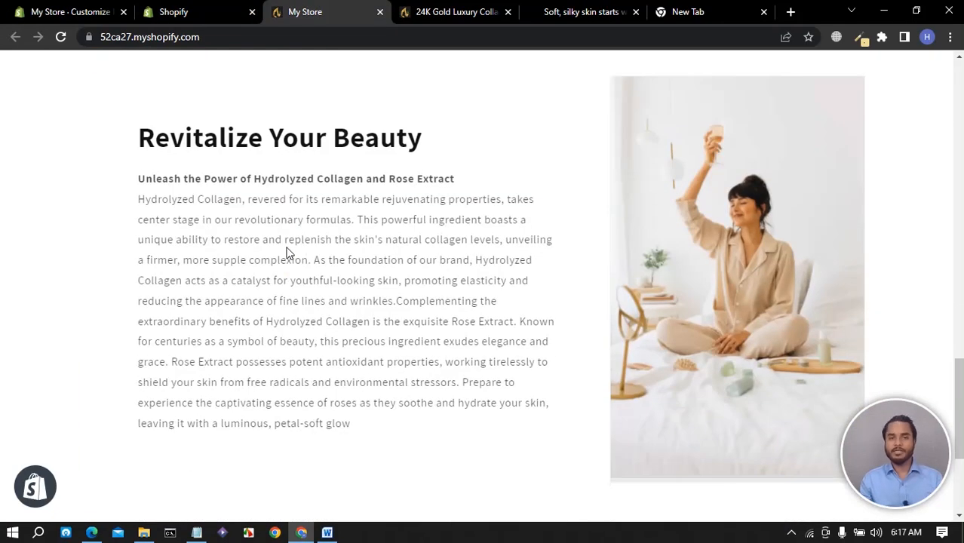
pyautogui.scroll(6, 593, 234)
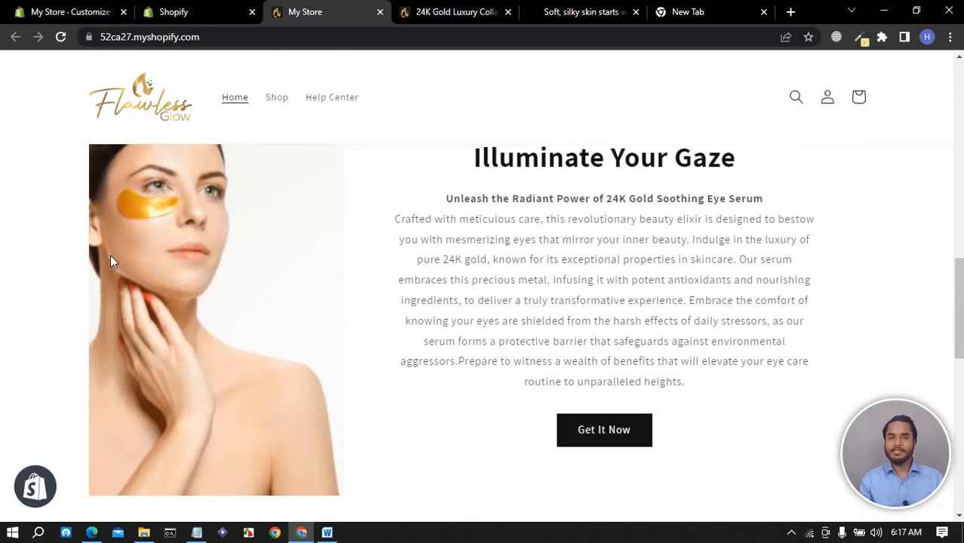